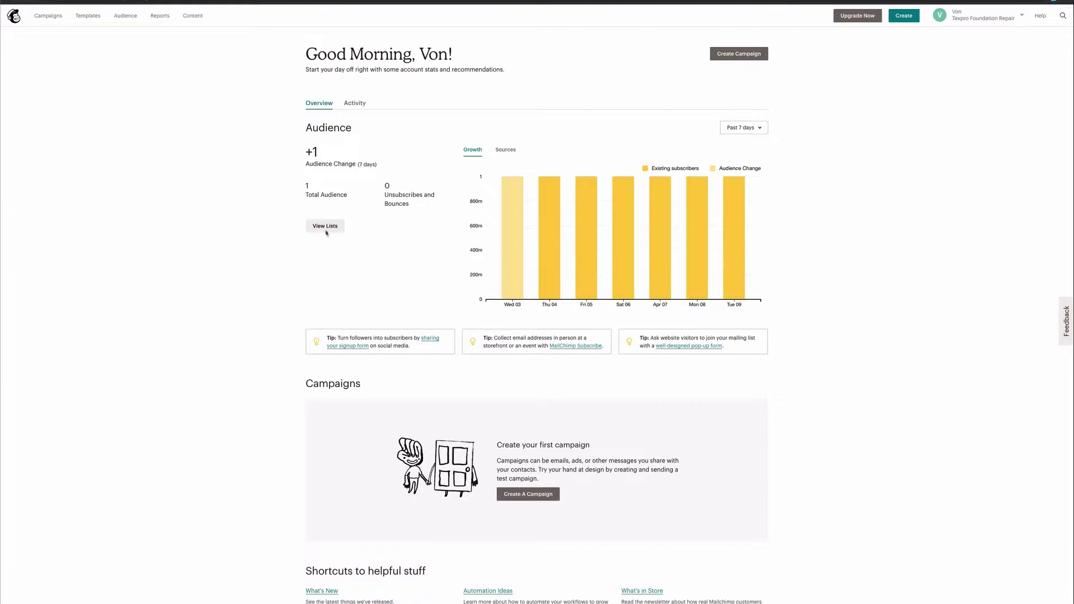
Open the signup form options for the Texpro Foundation Repair audience.
left_click(318, 229)
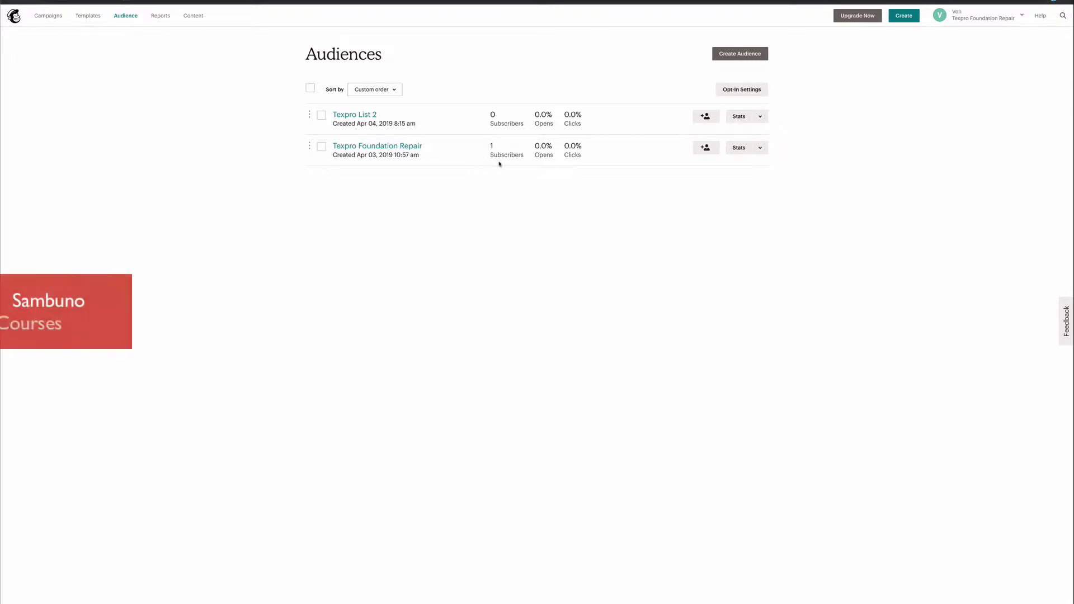
left_click(363, 146)
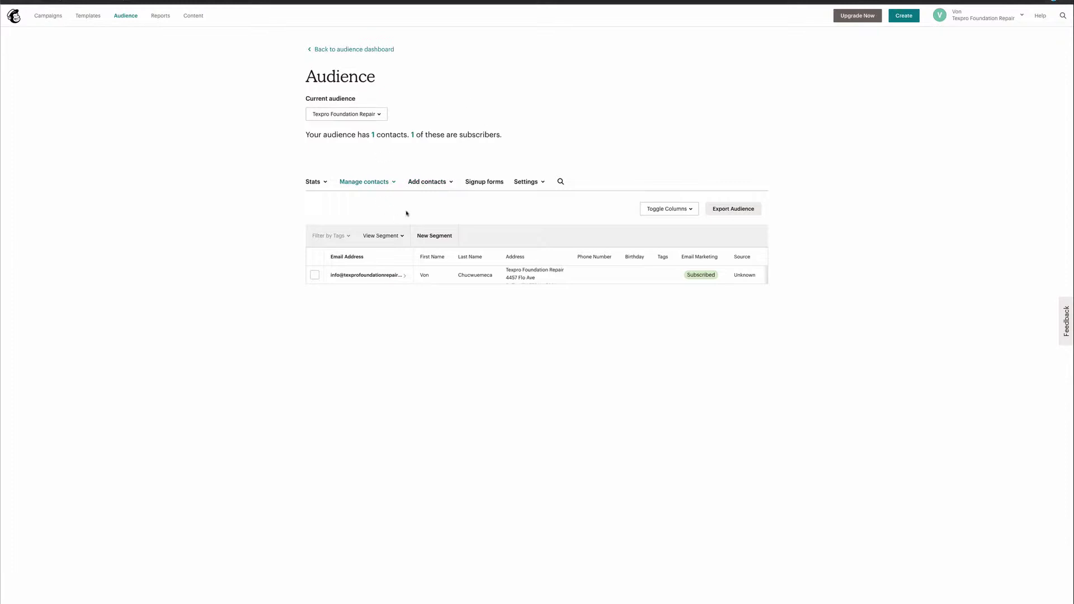
left_click(484, 182)
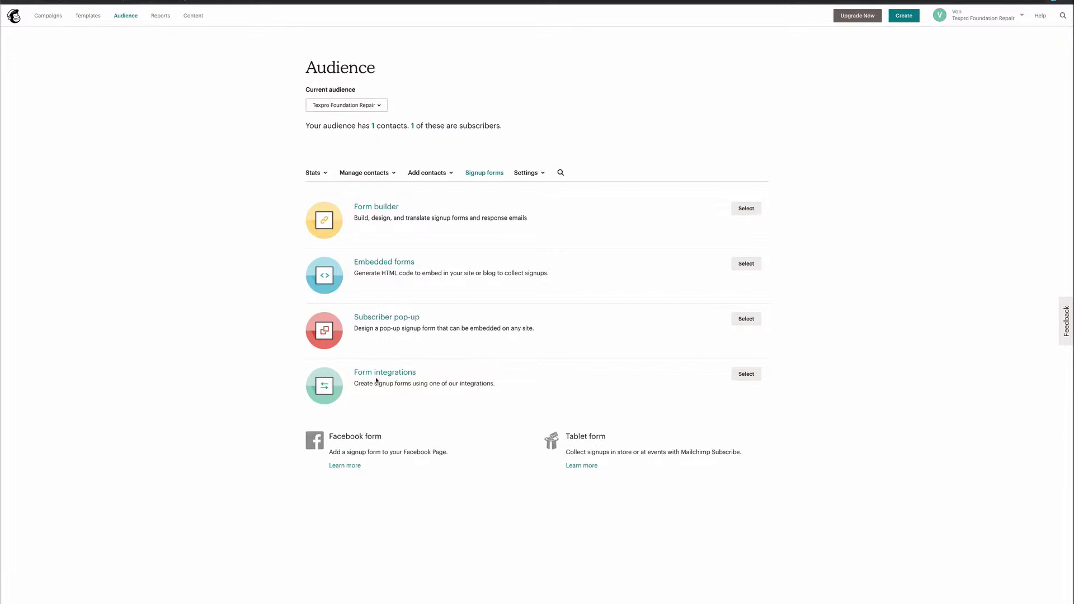
Look through the signup form's fields and available field types in the form builder, and return to the signup form options.
left_click(386, 208)
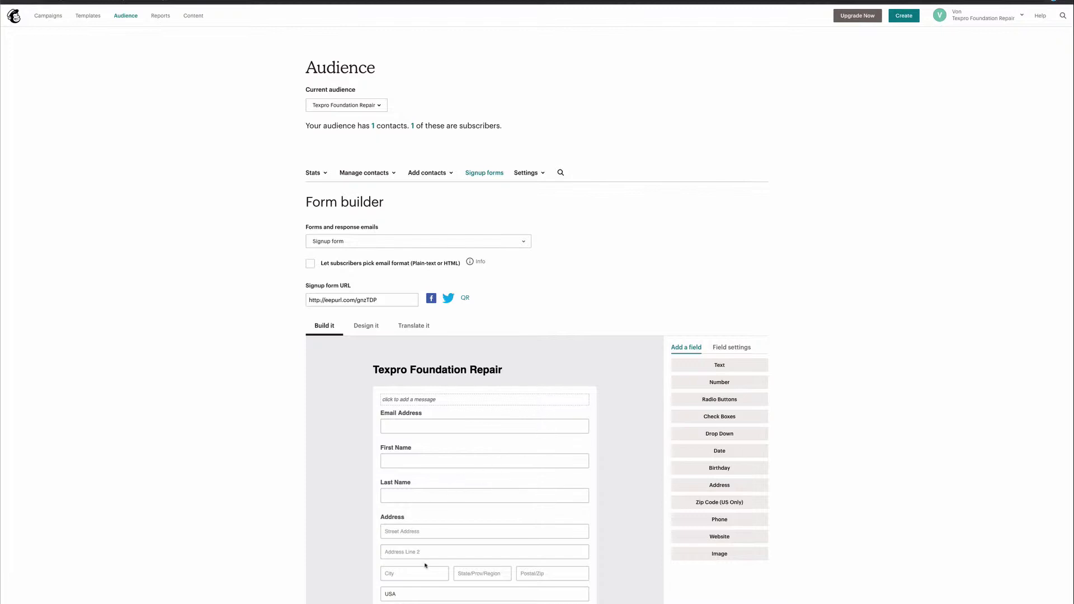
scroll(618, 488, "down", 2)
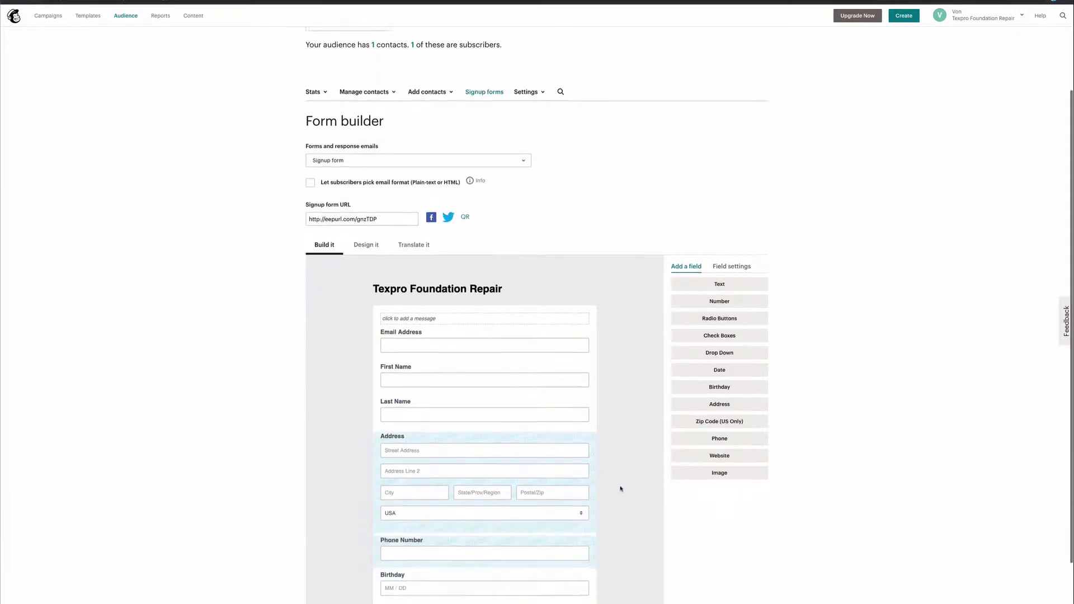
scroll(620, 488, "down", 2)
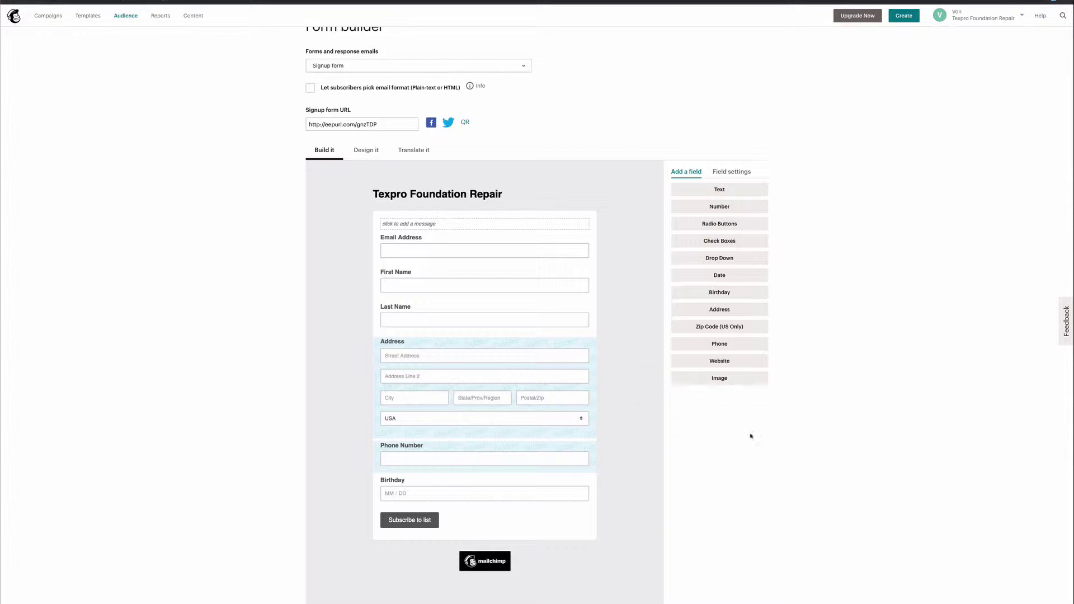
scroll(751, 436, "up", 3)
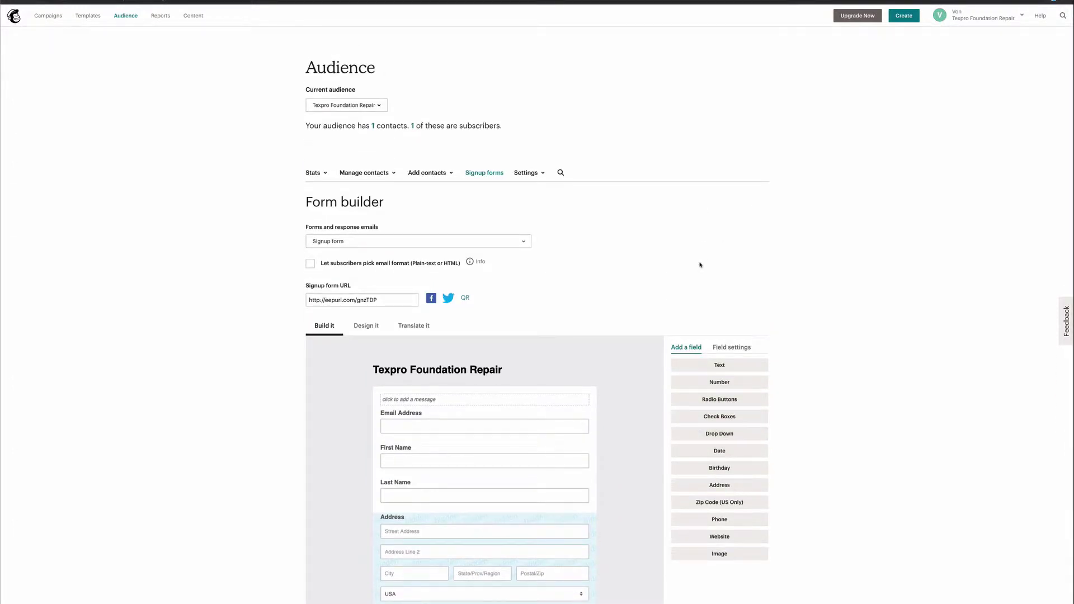
scroll(627, 223, "down", 3)
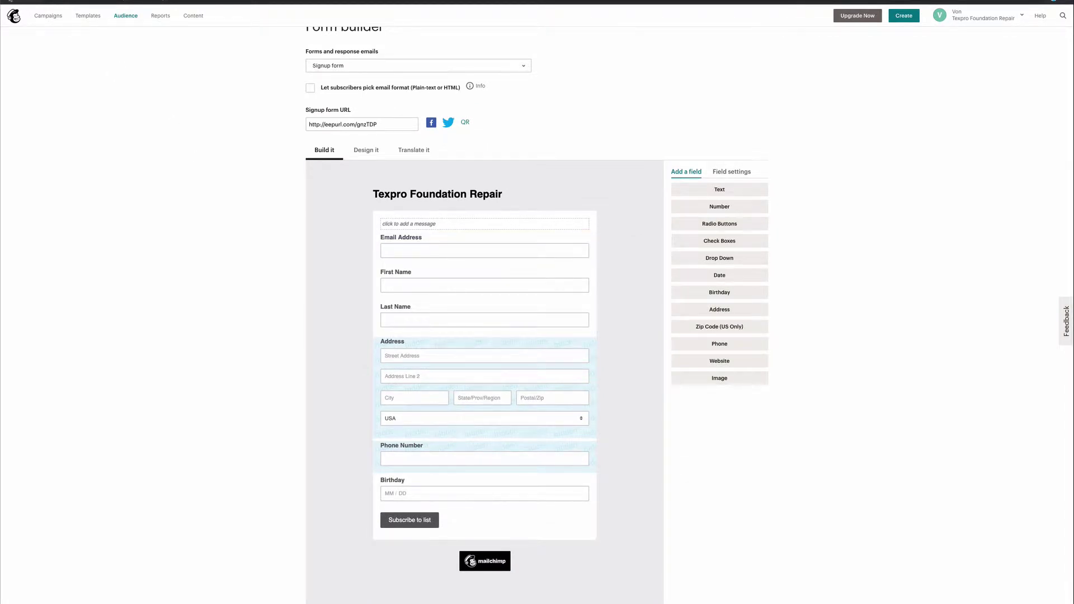
left_click(11, 1)
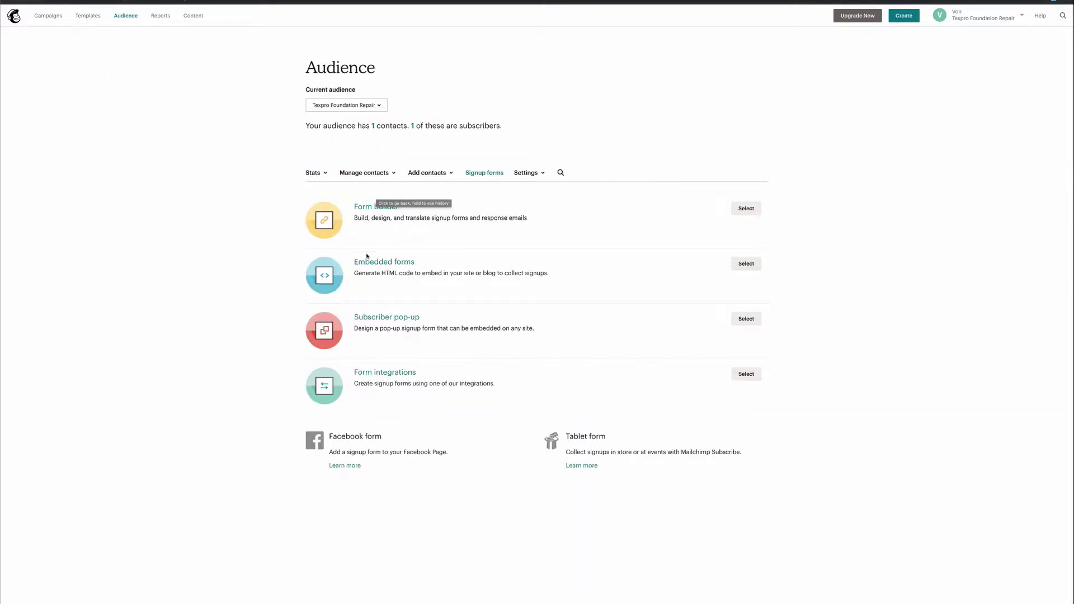
Examine the Classic embedded form's preview and embed code, and return to the signup form options.
left_click(369, 262)
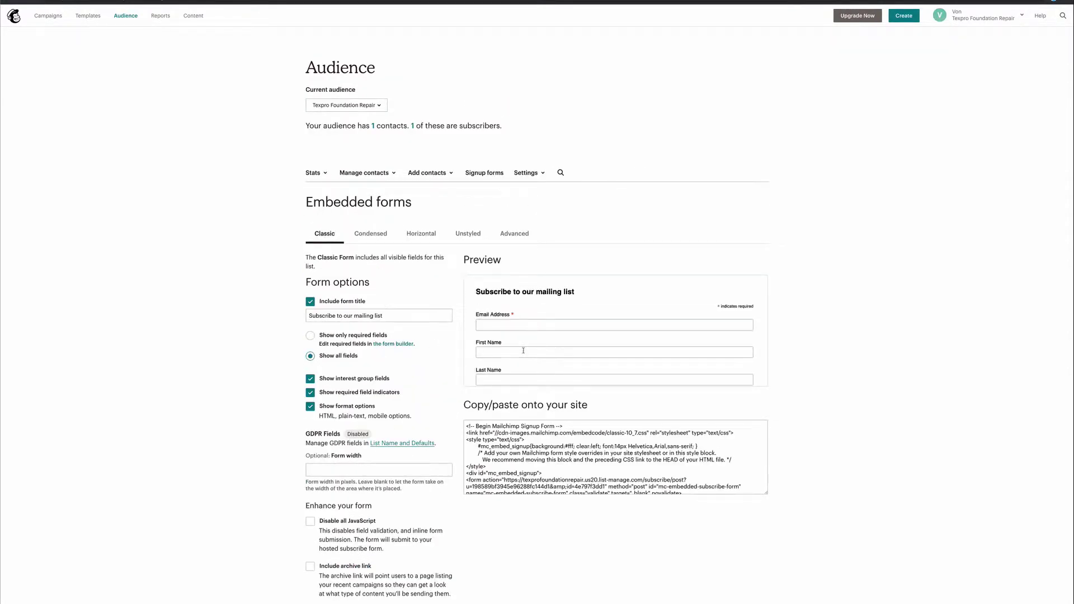
scroll(532, 339, "down", 2)
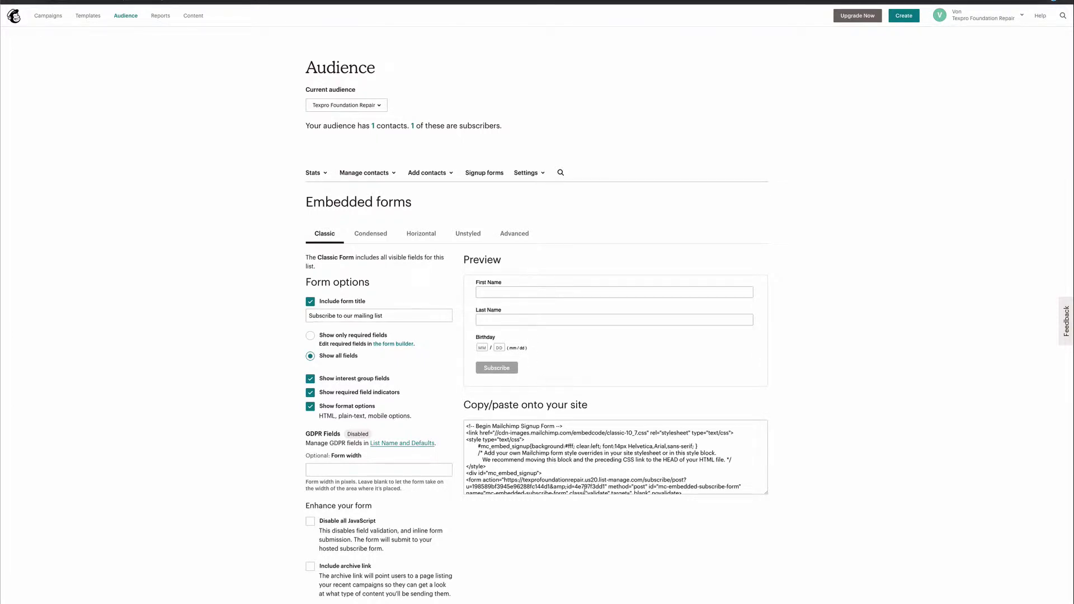
scroll(693, 351, "up", 2)
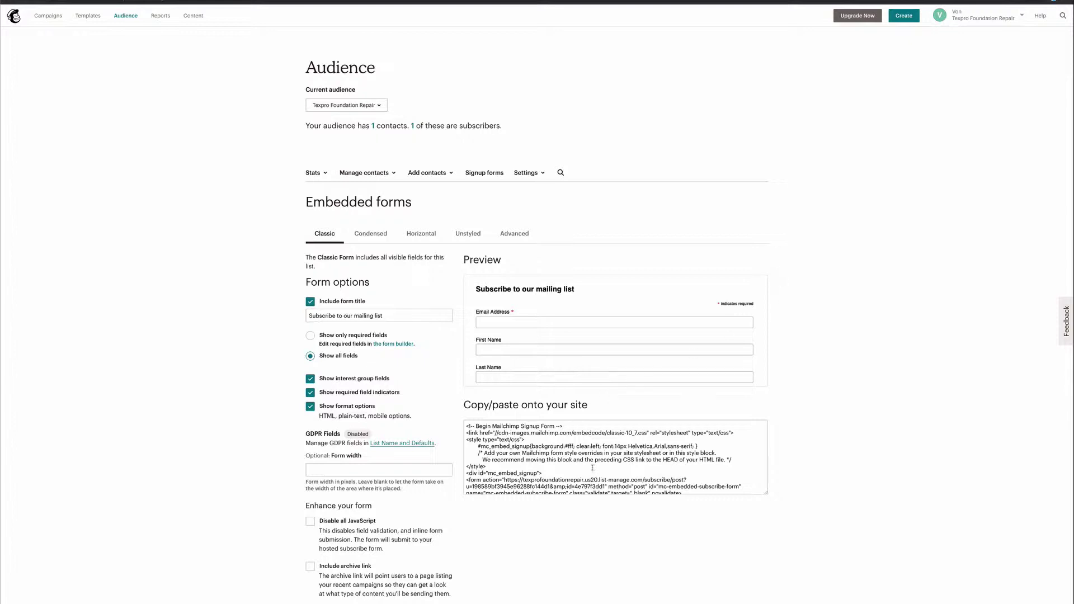
scroll(578, 538, "down", 1)
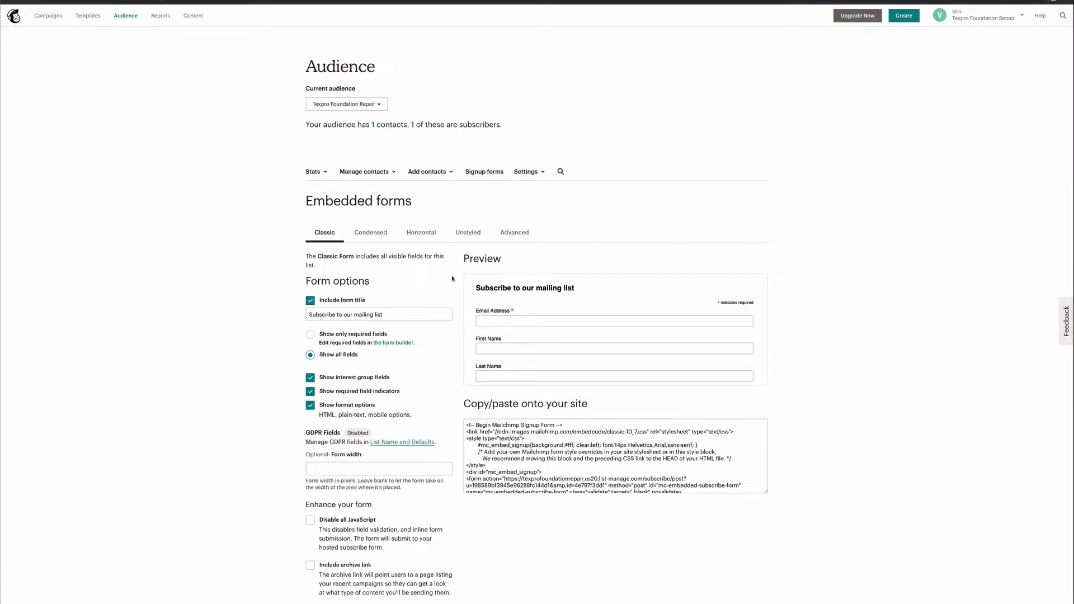
scroll(495, 336, "down", 3)
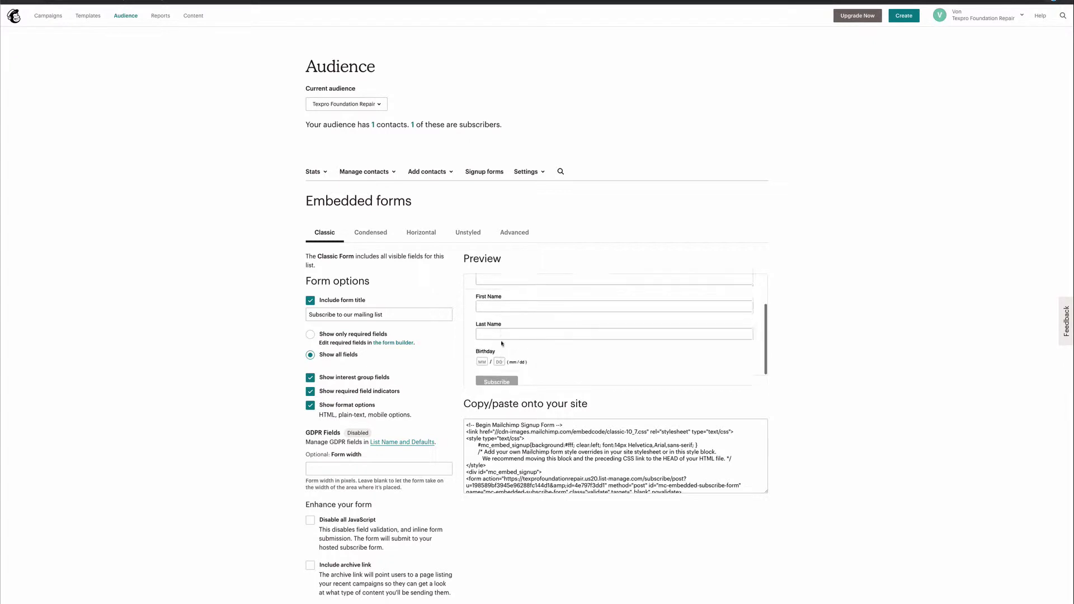
scroll(527, 312, "up", 3)
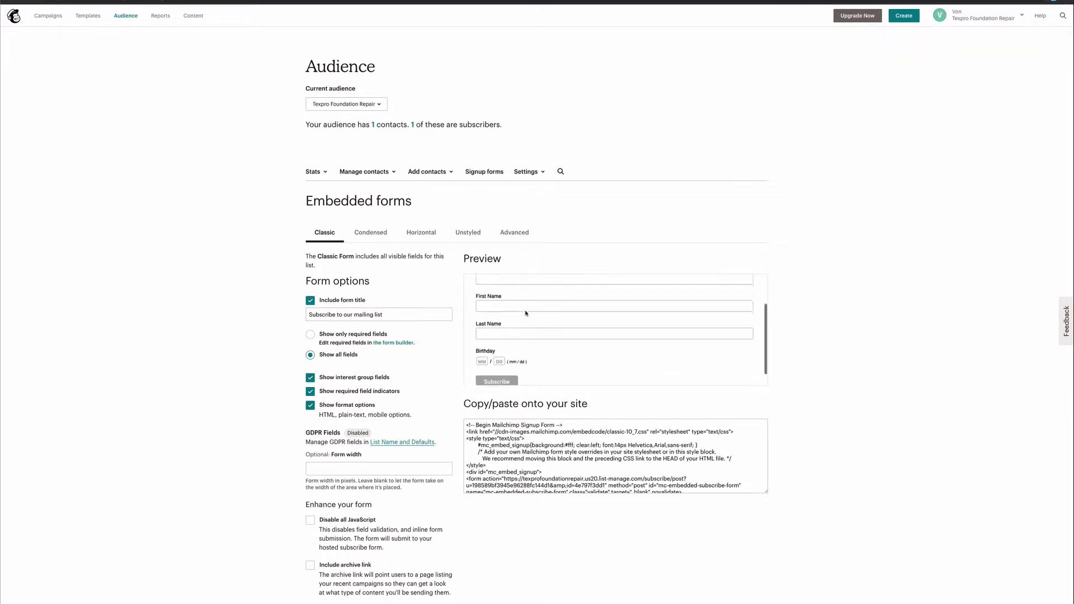
scroll(526, 313, "down", 1)
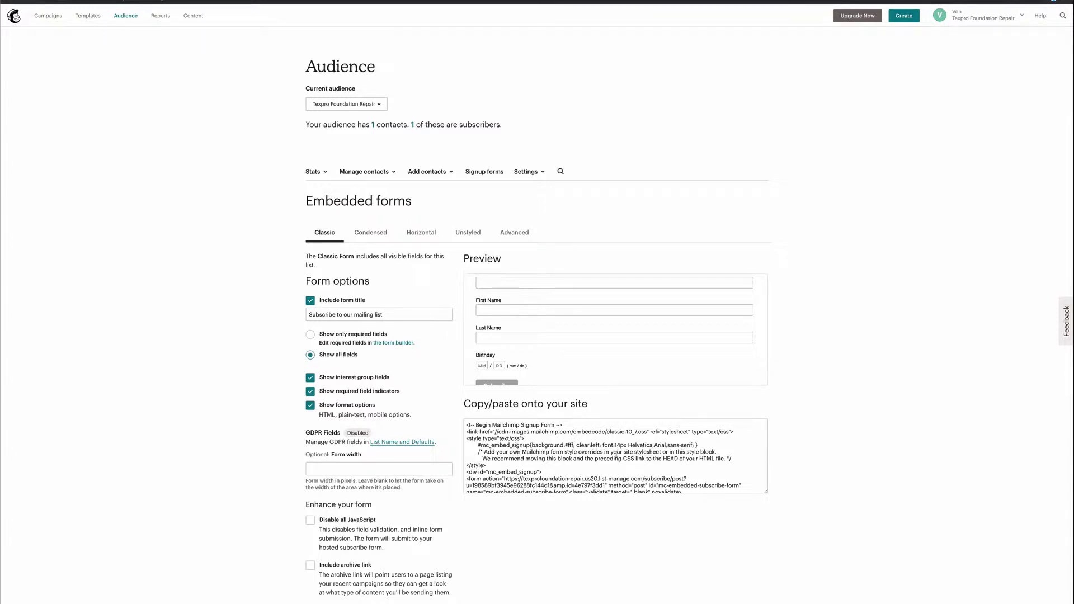
scroll(581, 324, "up", 2)
scroll(578, 316, "down", 2)
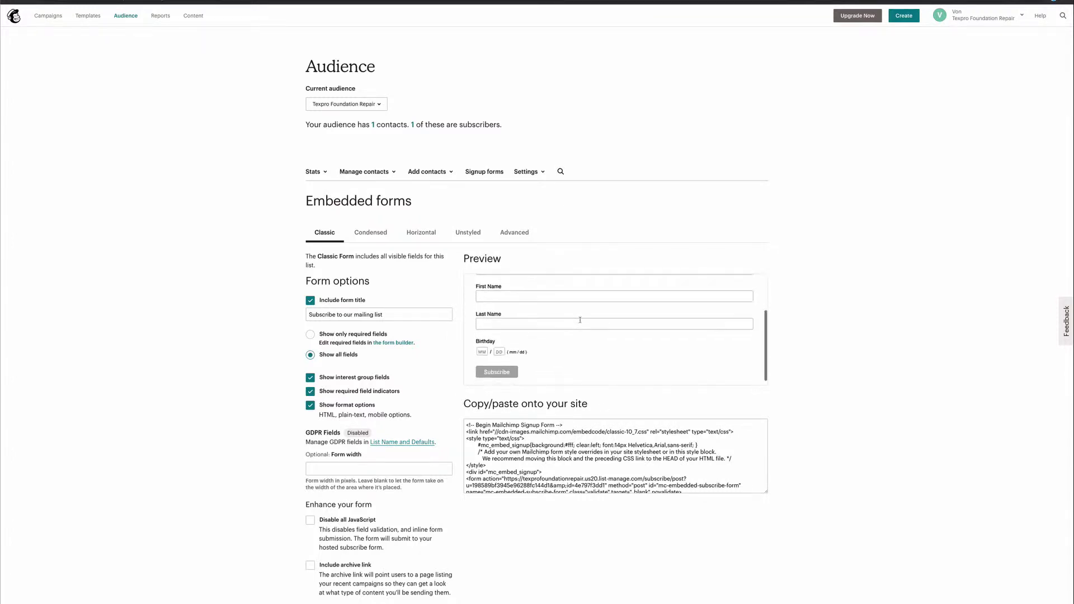
scroll(580, 320, "up", 2)
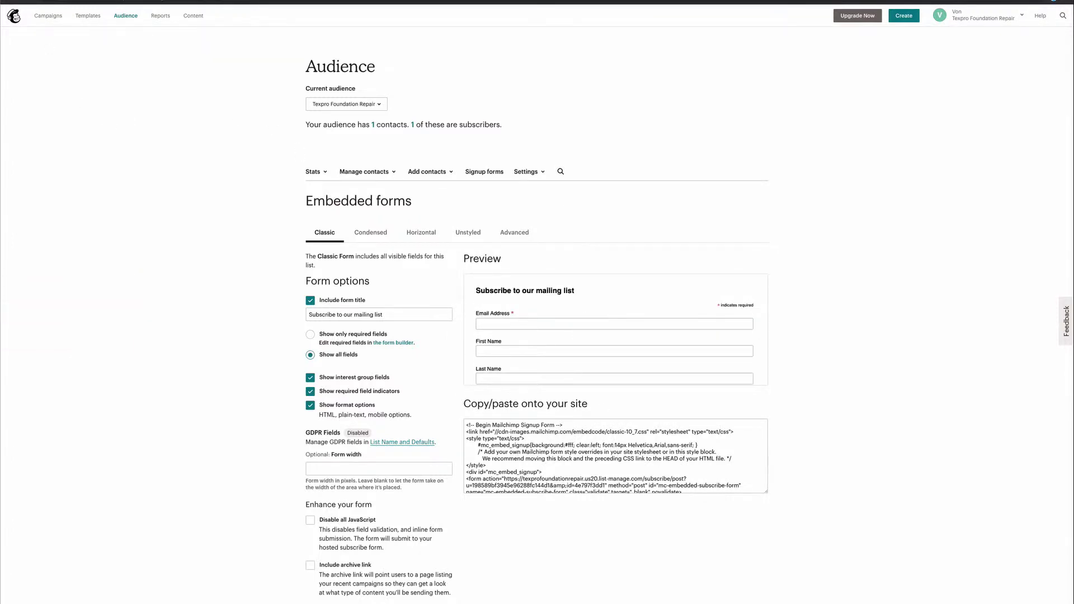
left_click(9, 1)
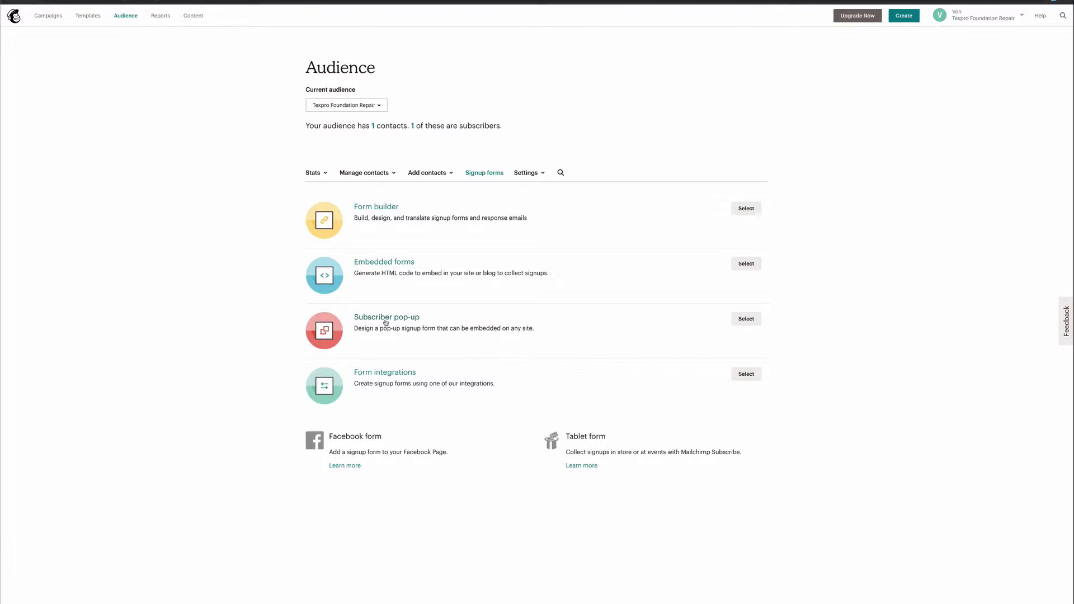
View the subscriber pop-up designer and the form integrations, and return to the signup form options.
left_click(385, 323)
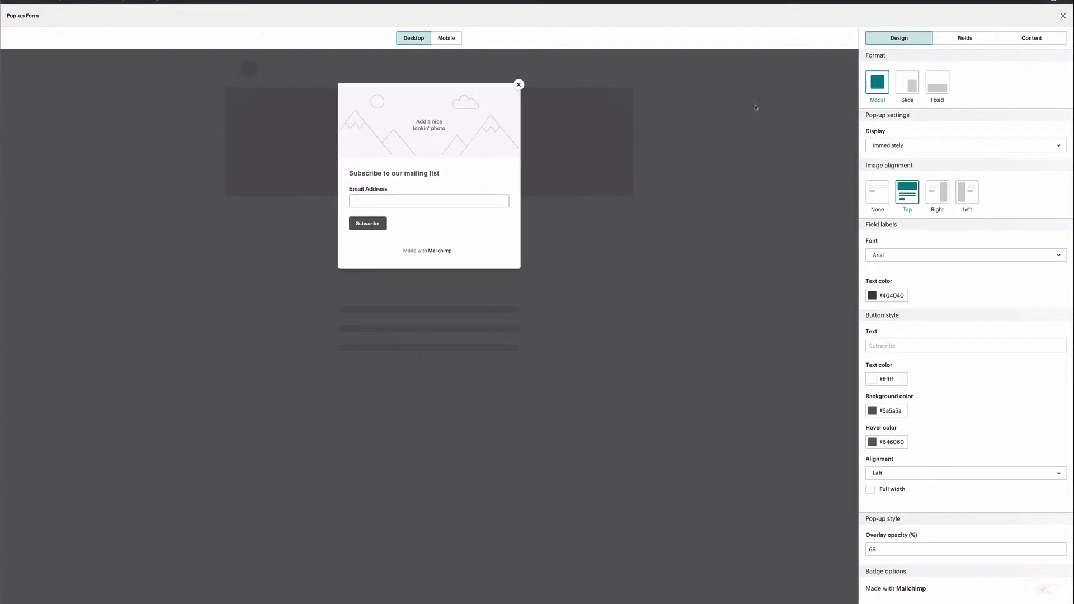
left_click(1063, 16)
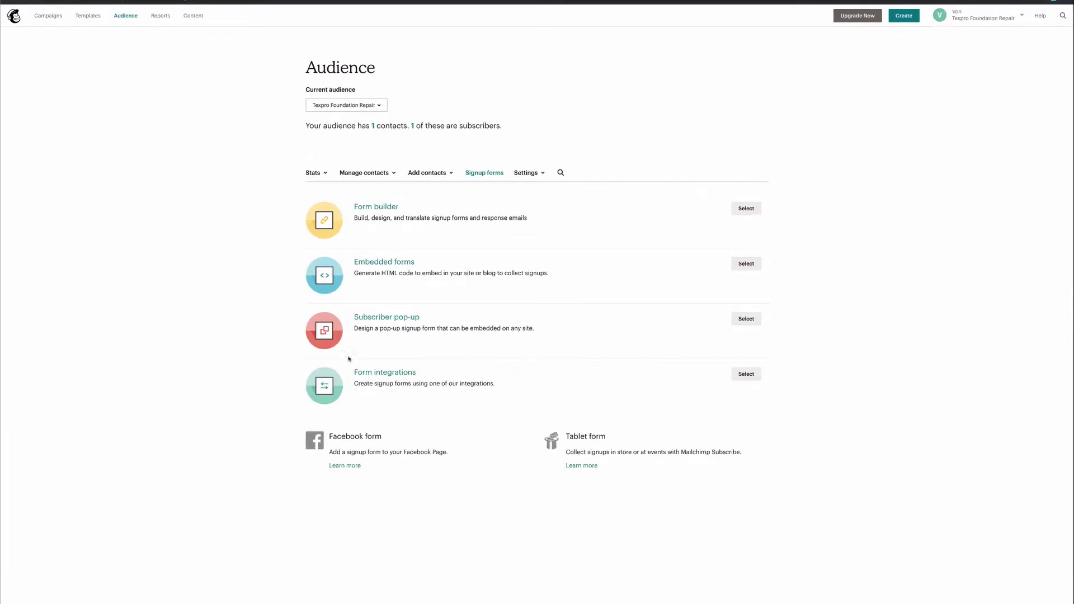
left_click(385, 373)
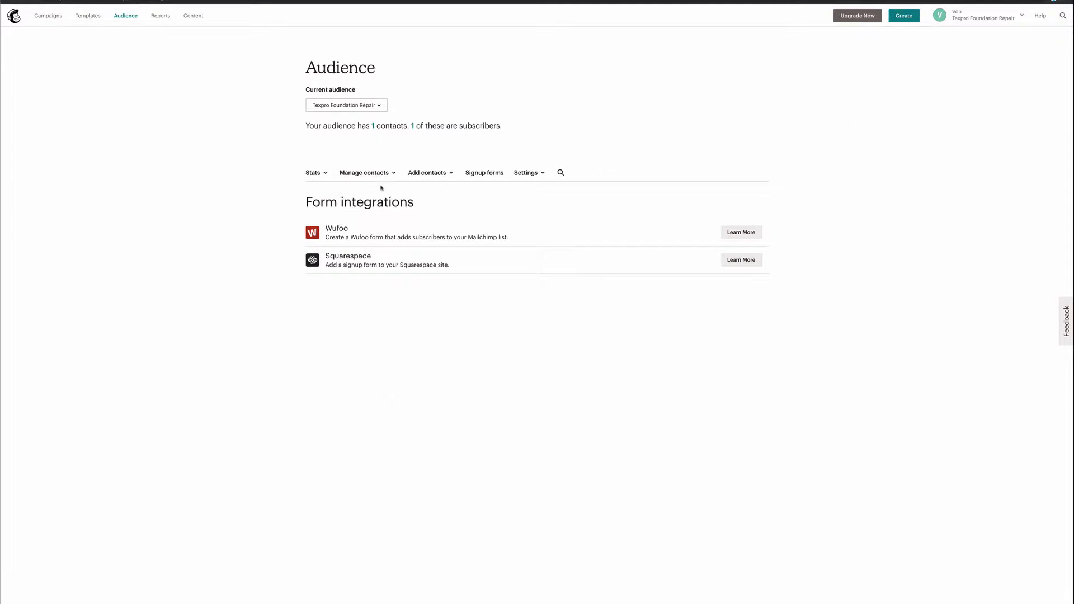
left_click(8, 1)
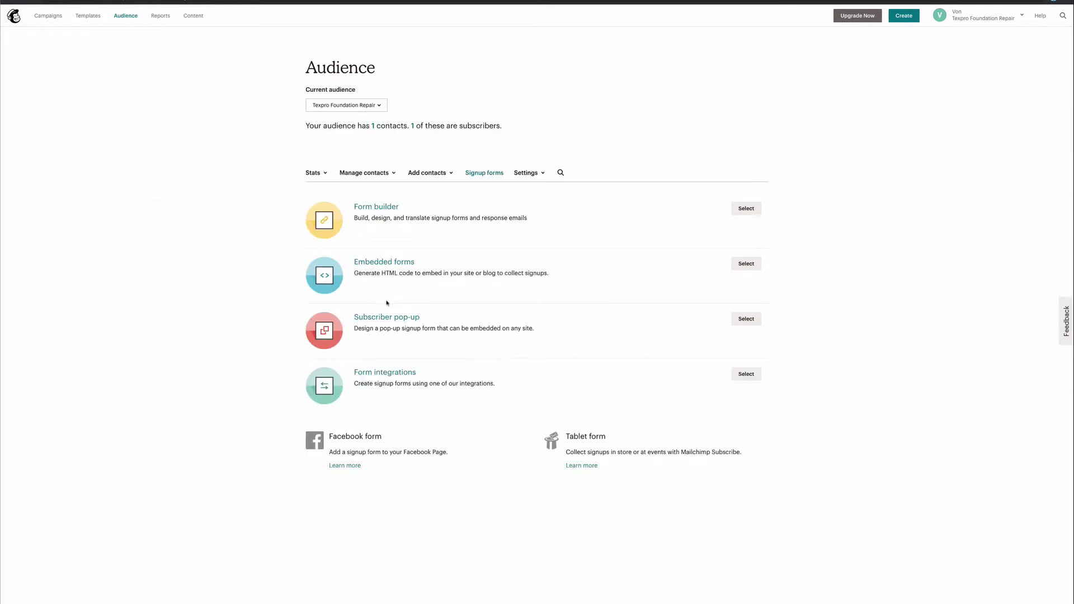
Open the embedded forms, review the Classic form's preview and the Advanced options, and return to the Classic form.
left_click(368, 264)
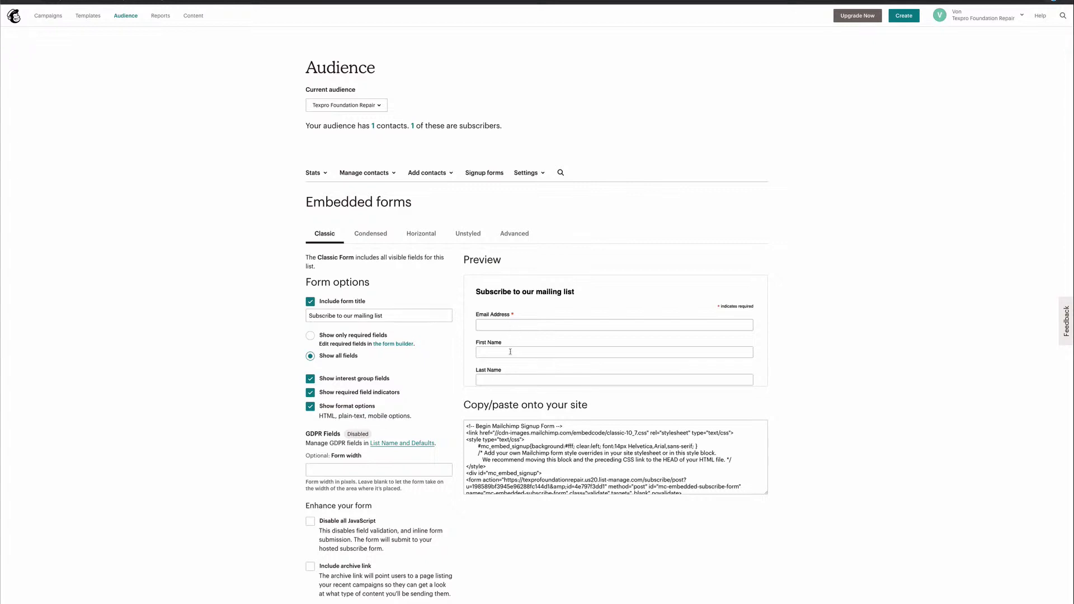
scroll(510, 351, "down", 2)
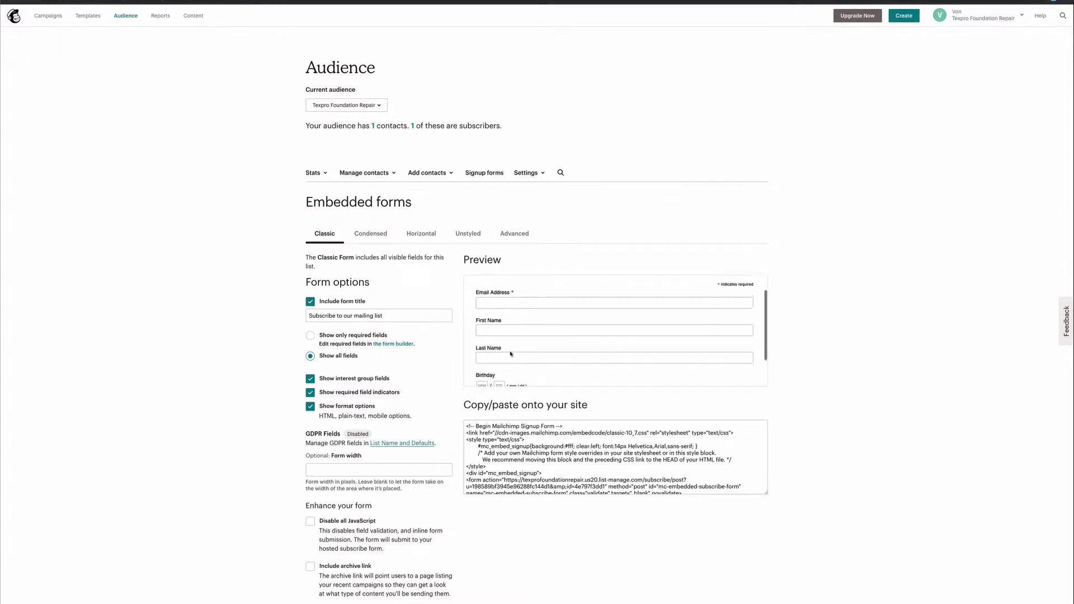
scroll(510, 351, "down", 2)
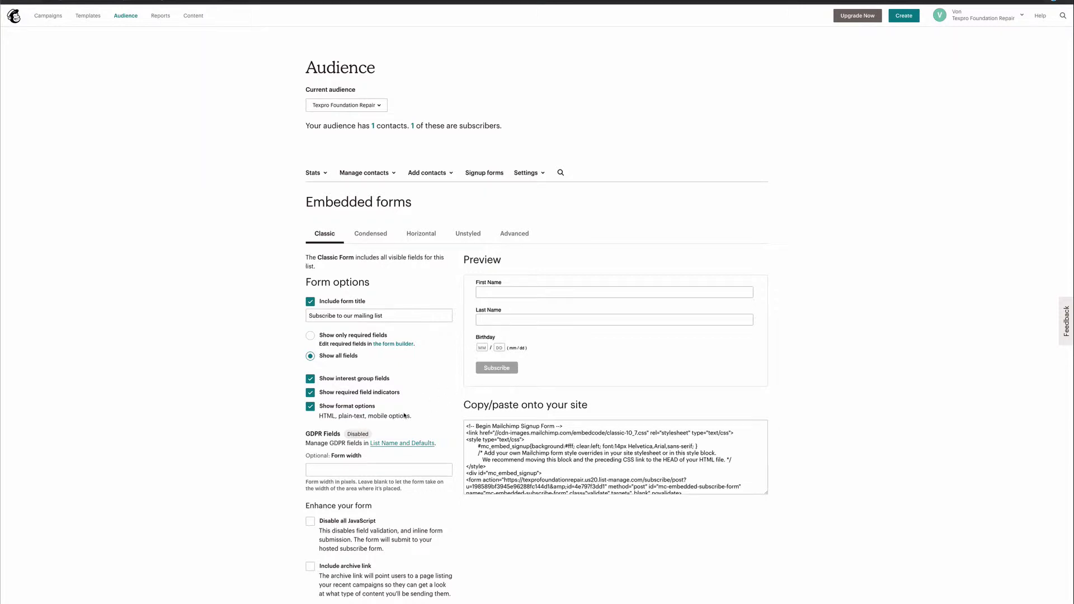
scroll(405, 415, "down", 1)
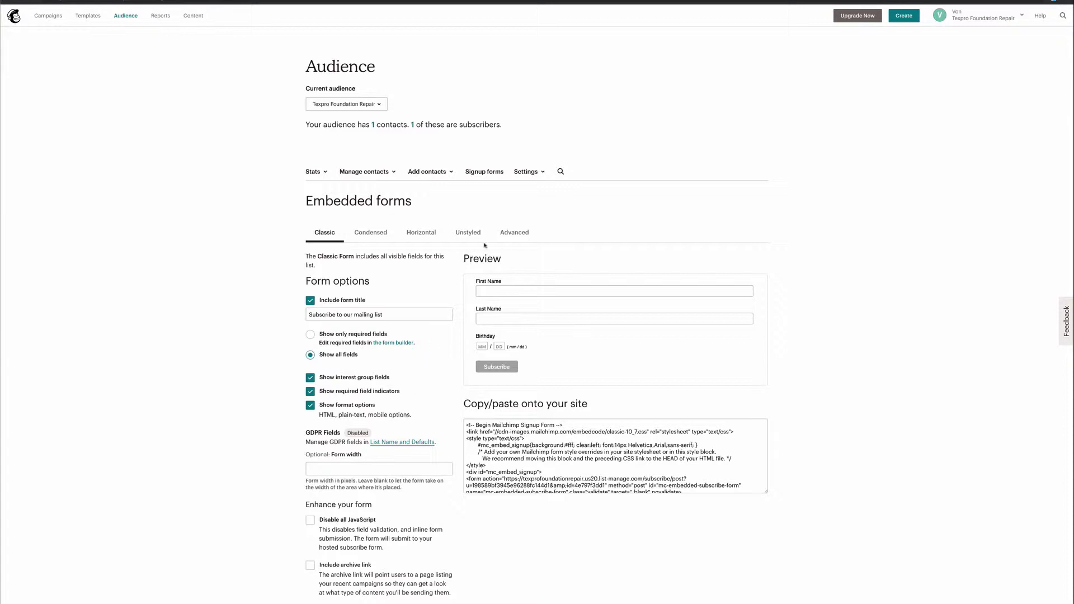
left_click(511, 233)
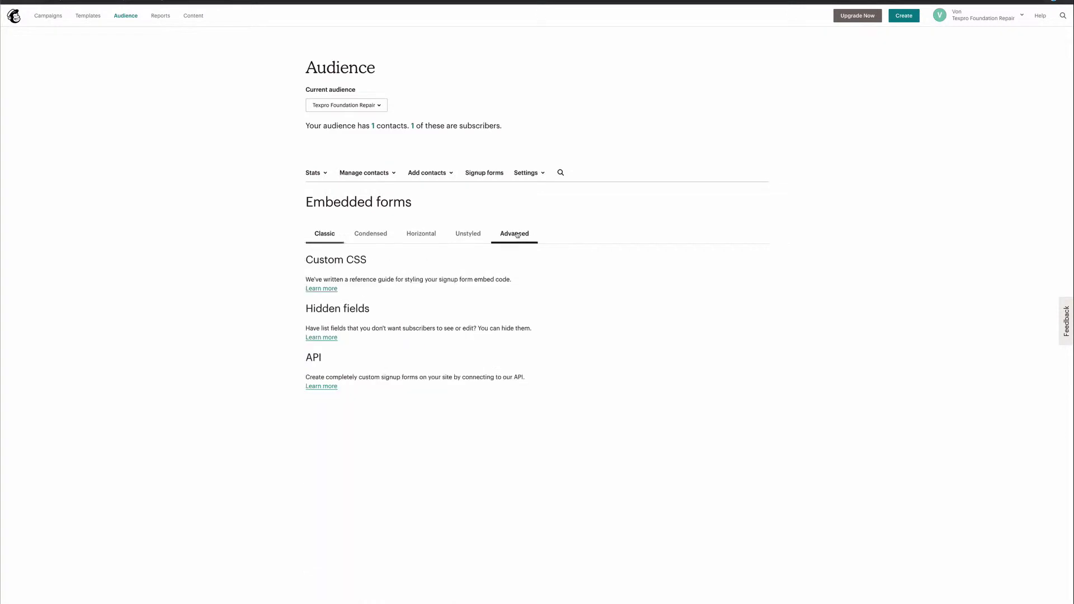
left_click(331, 233)
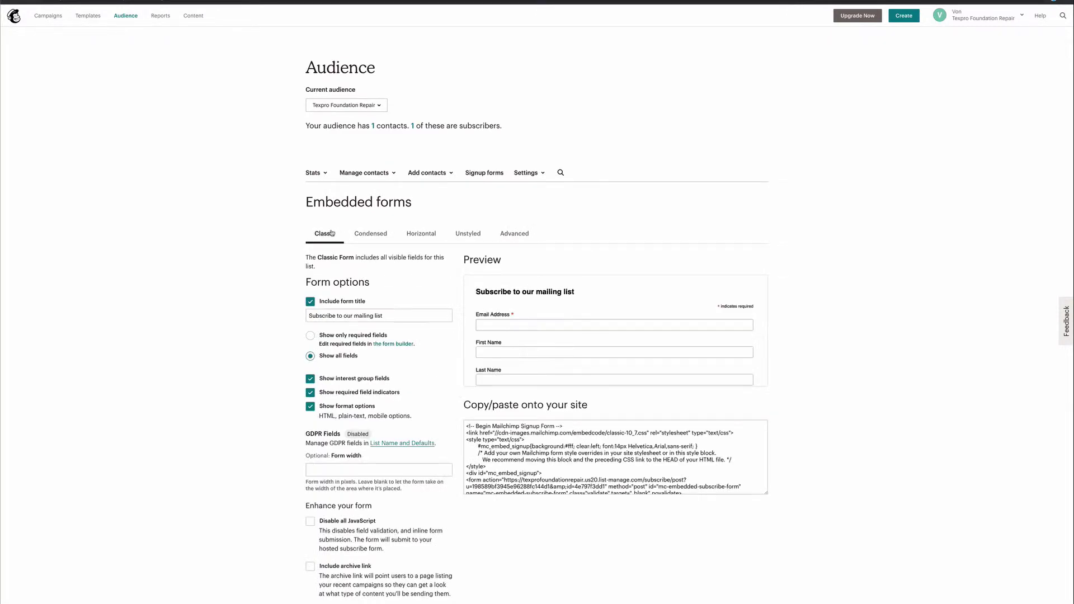
Turn the interest group fields option off and back on, and check the fields in the Classic form's preview.
left_click(311, 379)
left_click(311, 380)
scroll(391, 392, "down", 1)
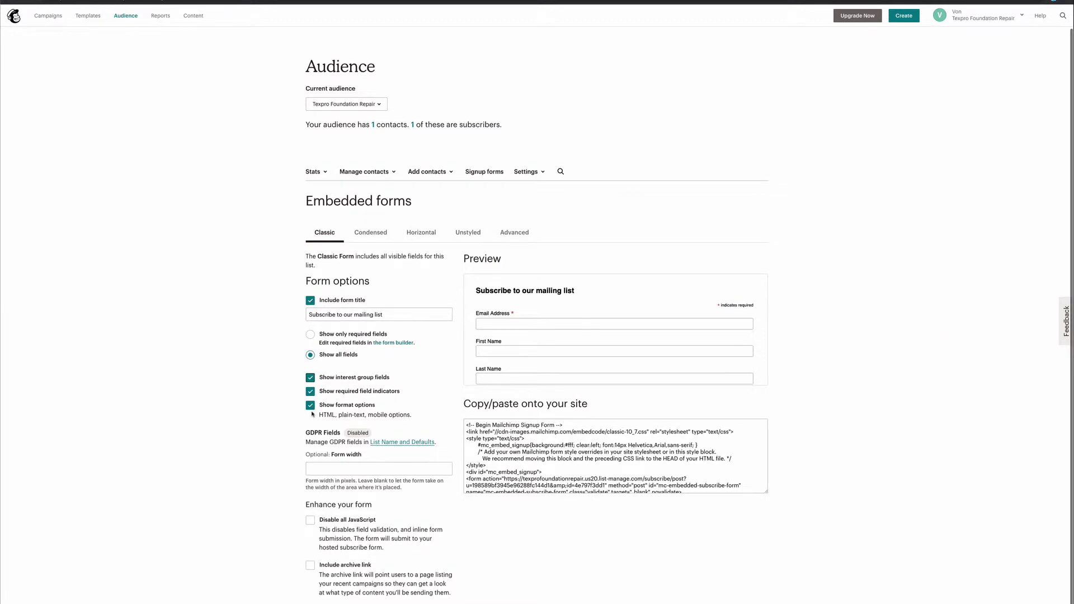
left_click(503, 350)
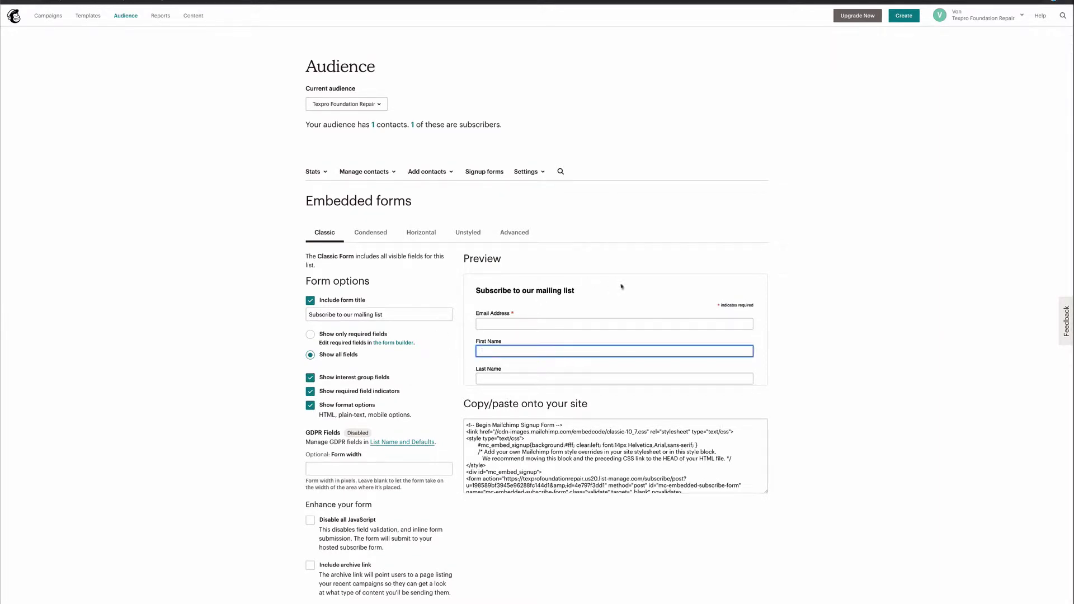
scroll(621, 286, "down", 1)
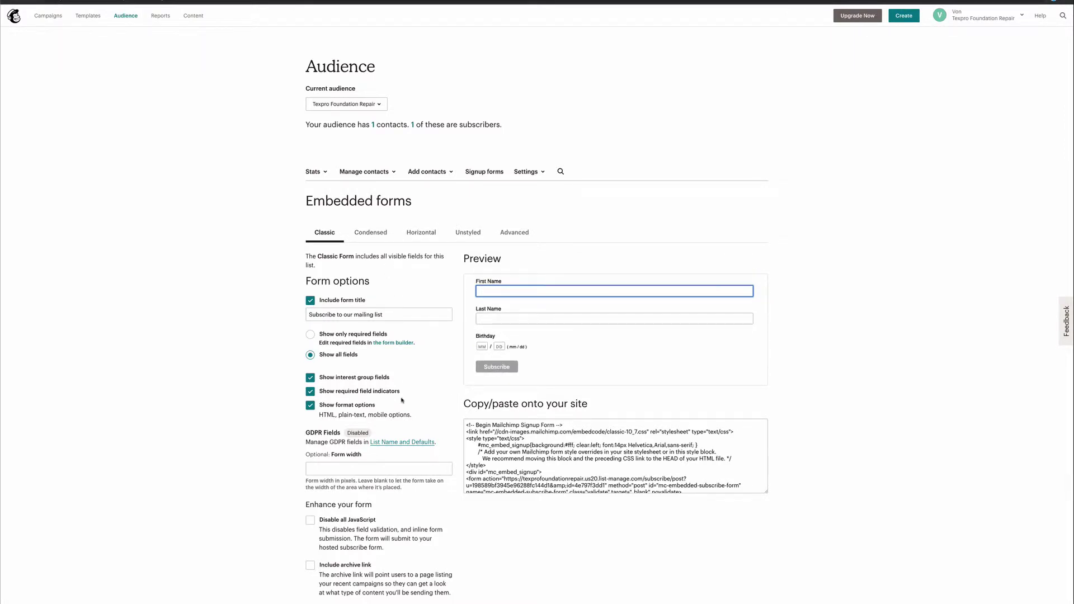
Compare the Unstyled, Horizontal and Condensed embedded form styles, and return to the Classic form.
left_click(465, 236)
left_click(422, 233)
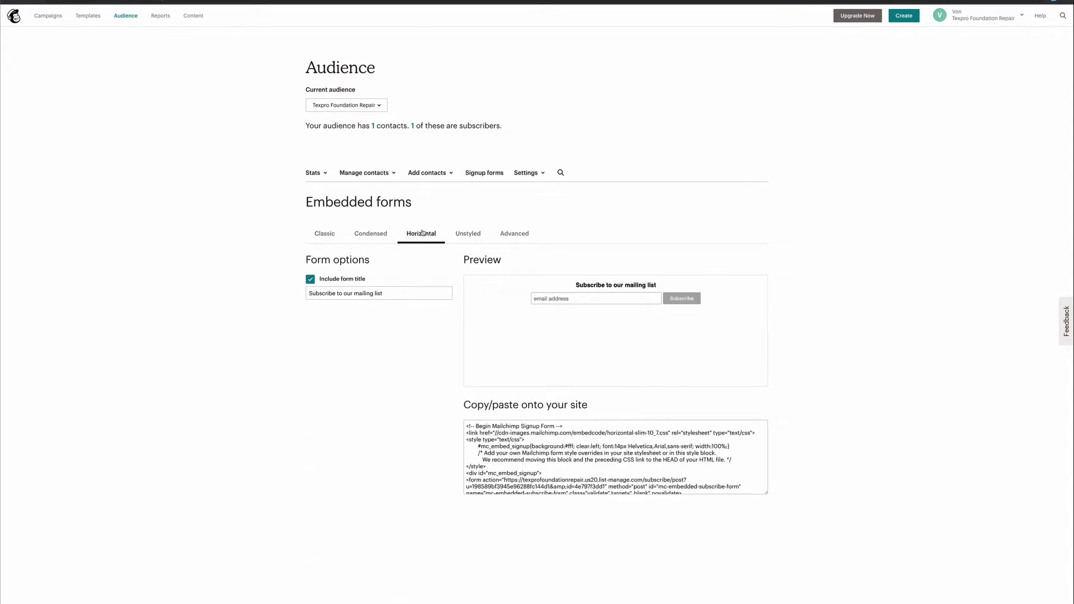
left_click(375, 235)
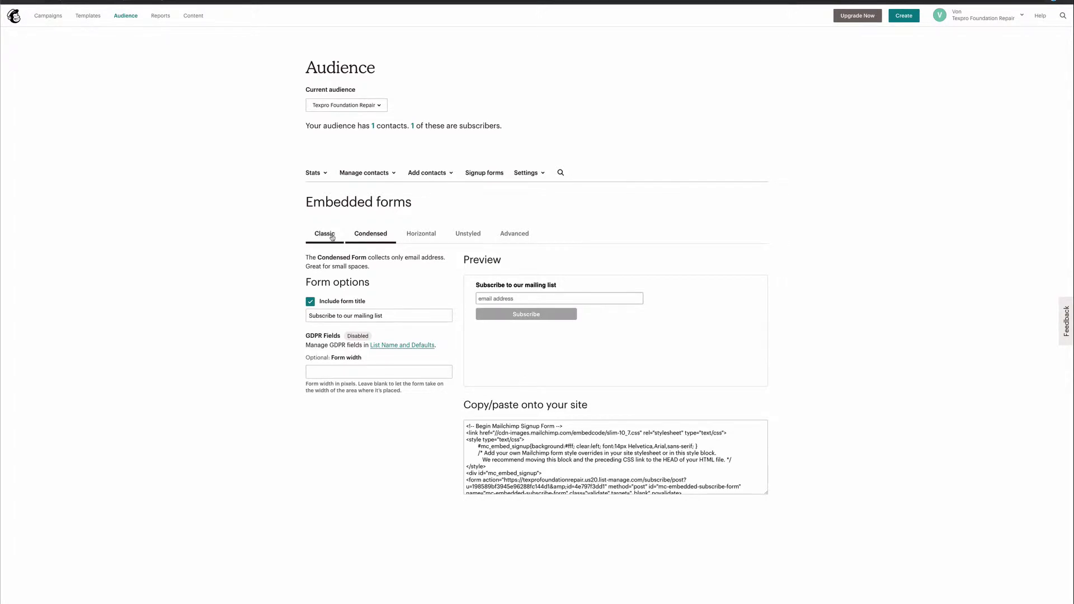
left_click(332, 237)
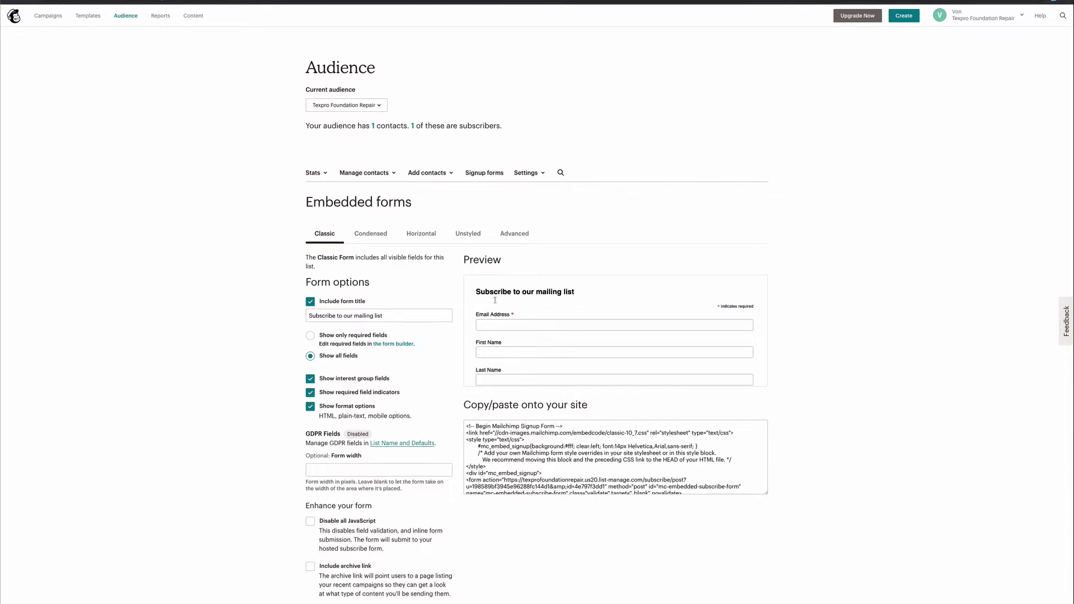
Review the Classic, Condensed, Horizontal and Unstyled embedded form previews, and read the Advanced options.
scroll(496, 305, "down", 3)
scroll(499, 309, "up", 3)
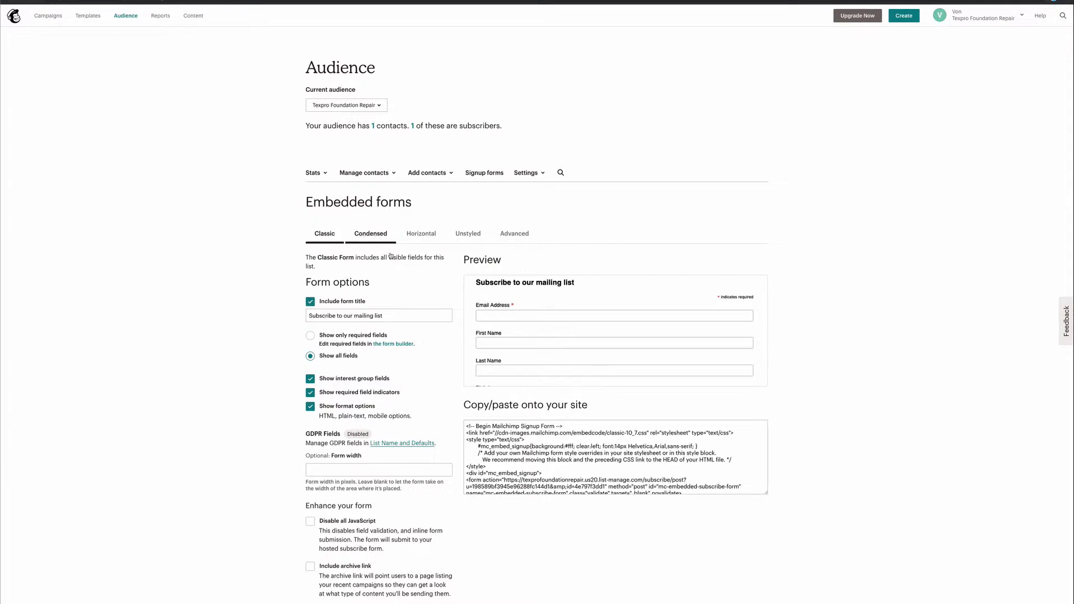
left_click(370, 237)
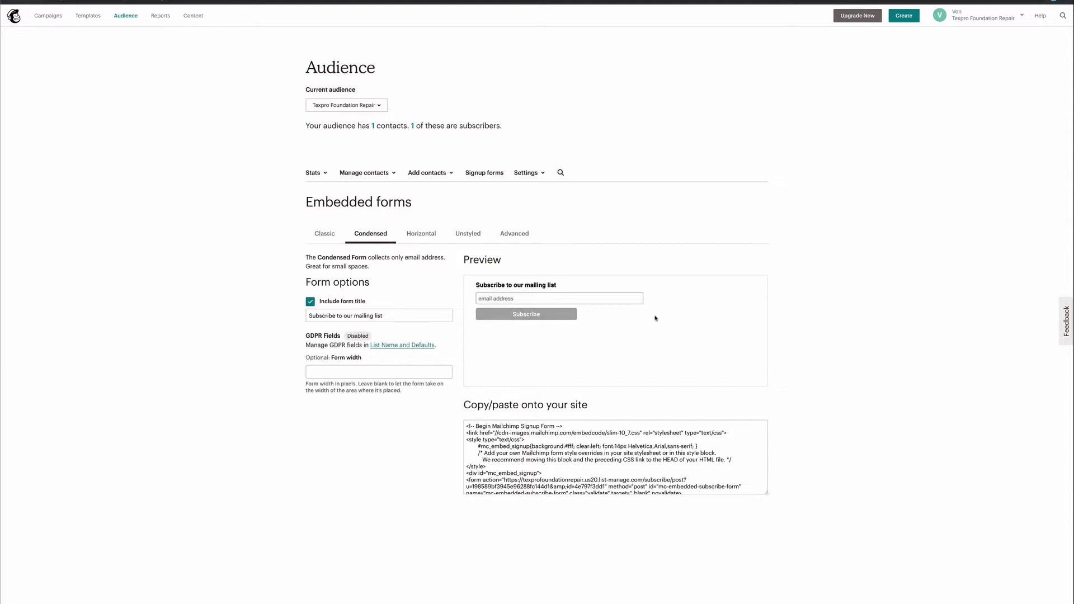
left_click(549, 297)
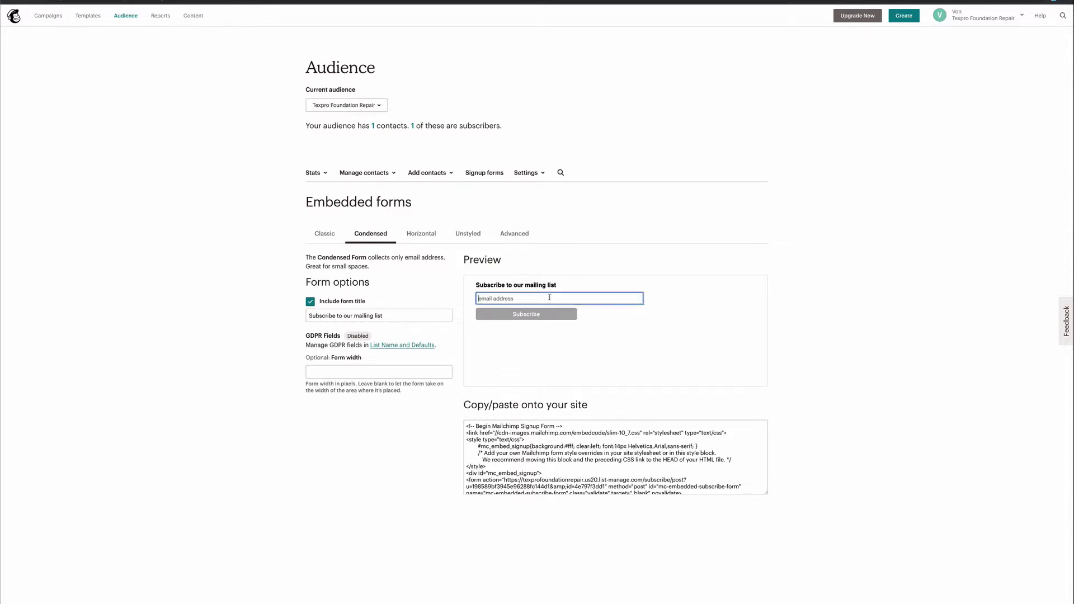
left_click(418, 233)
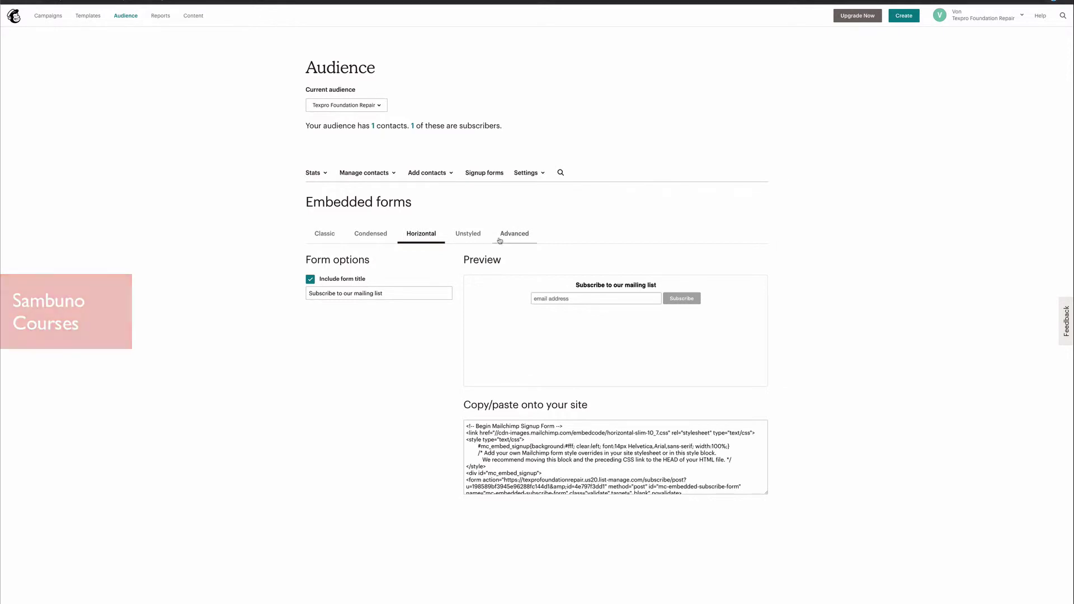
left_click(468, 236)
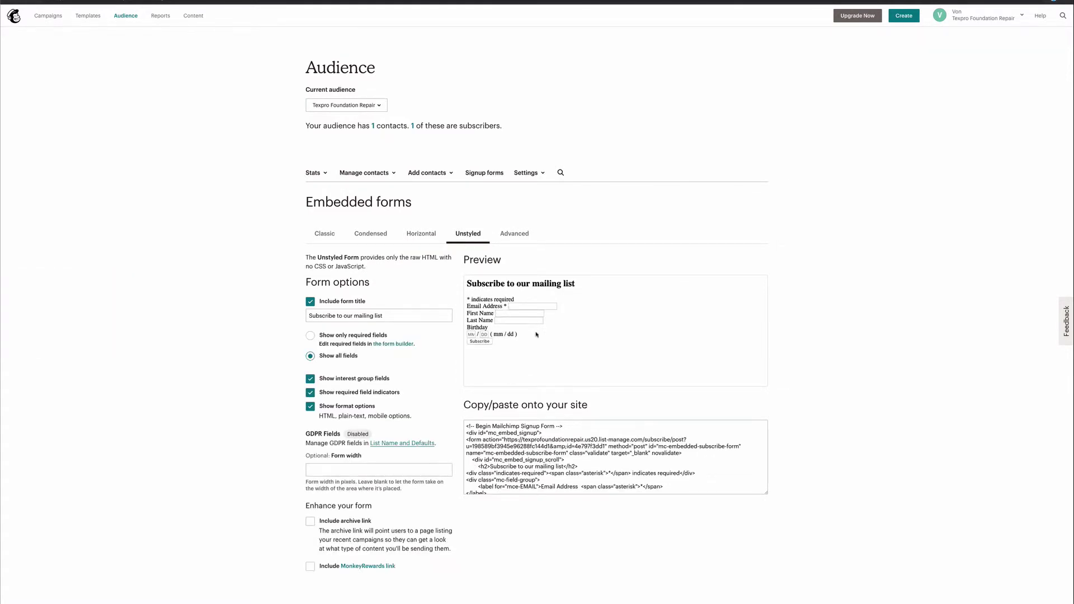
left_click(515, 234)
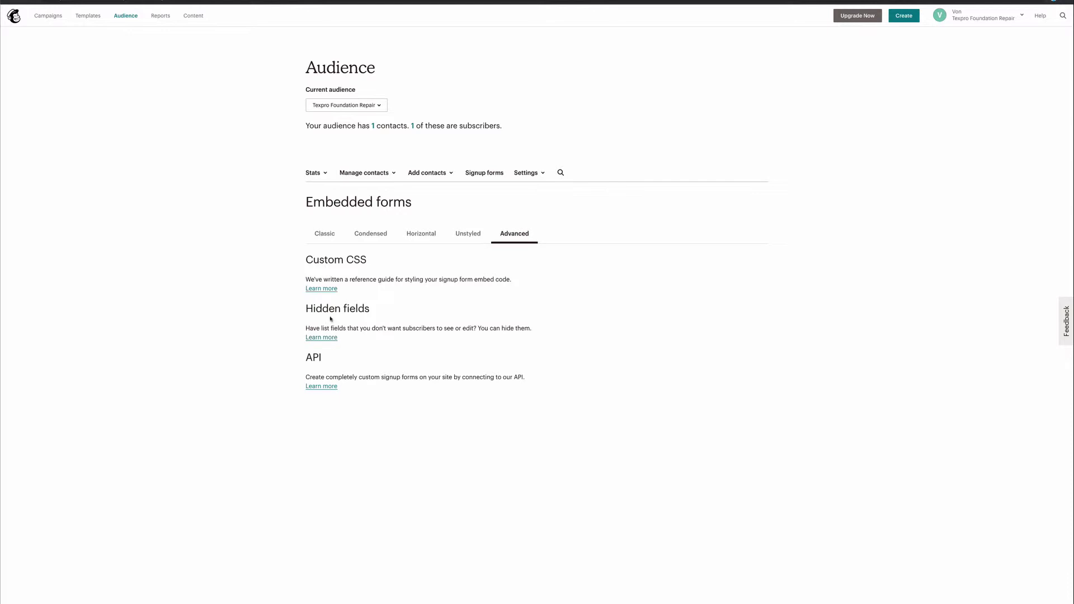
Return to the Horizontal form by way of the Unstyled one, try its email address field, and select its embed code.
left_click(460, 235)
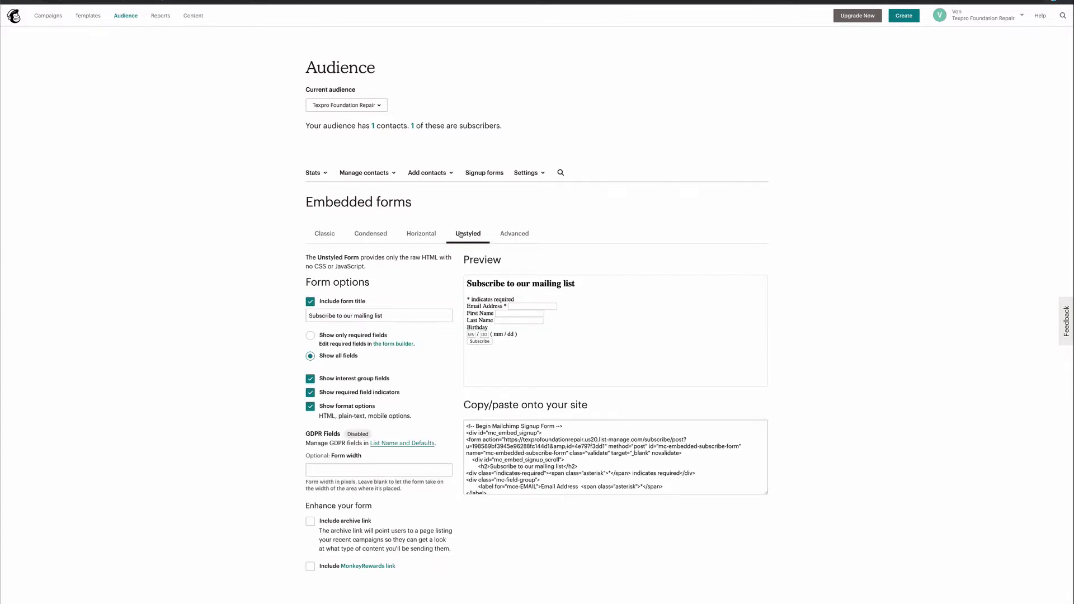
left_click(422, 234)
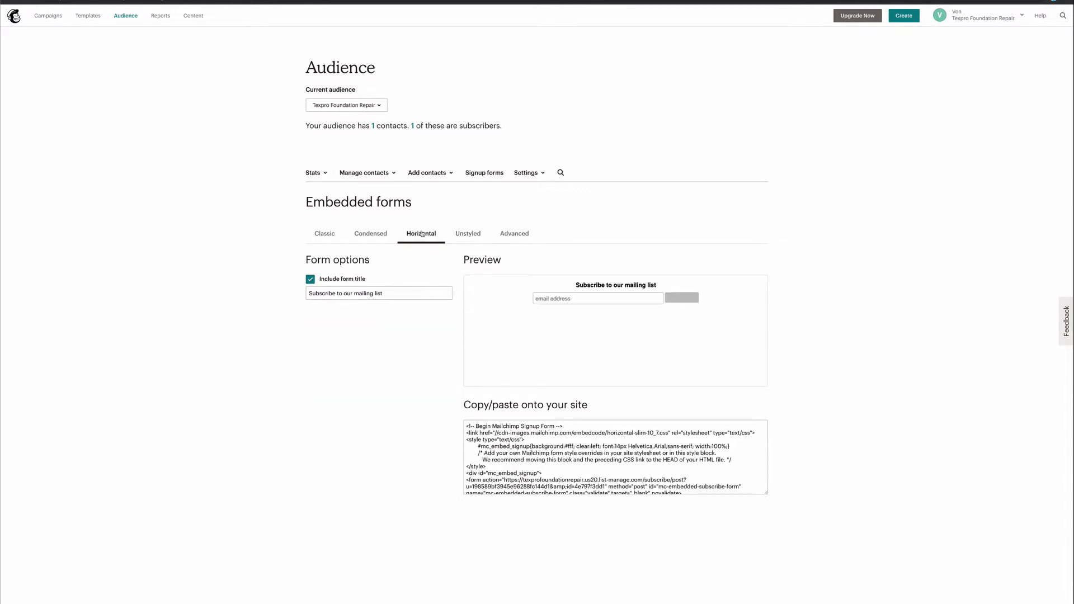
left_click(554, 297)
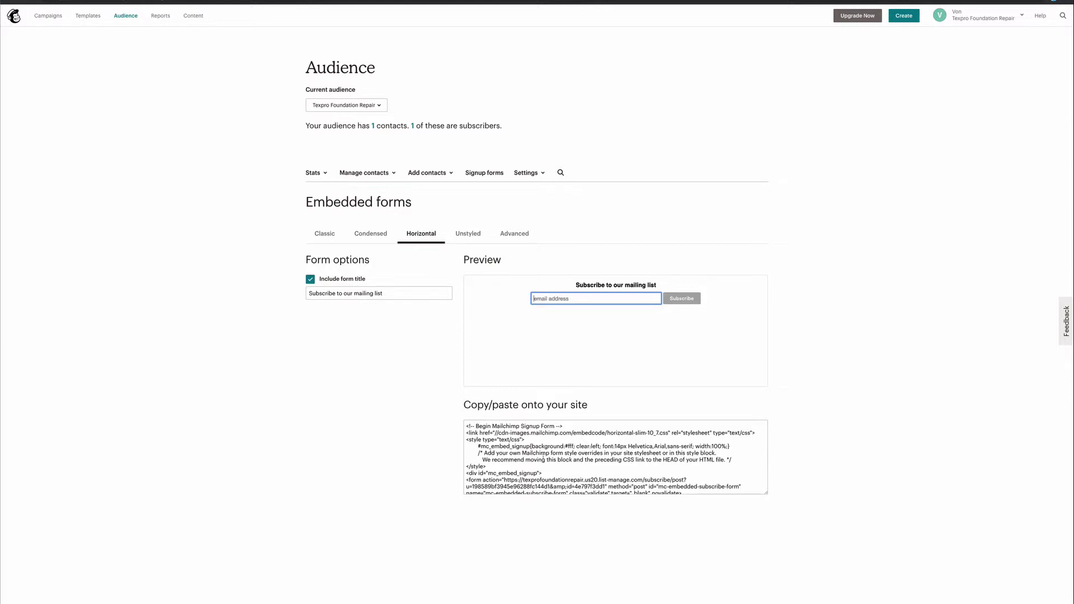
left_click(541, 455)
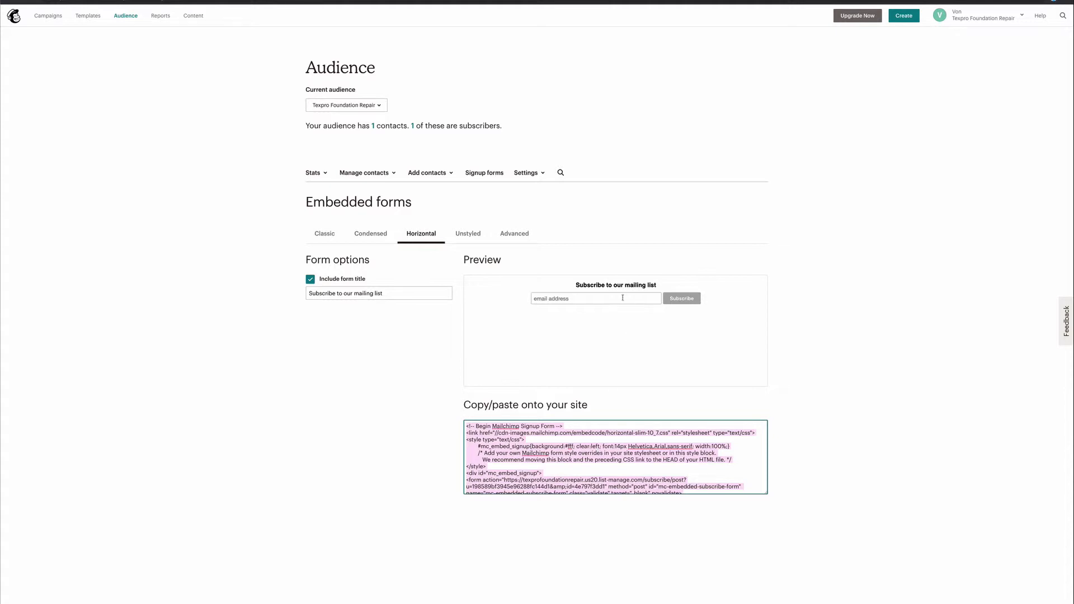
Show the Classic form, highlight its embed code, and clear the selection.
left_click(326, 235)
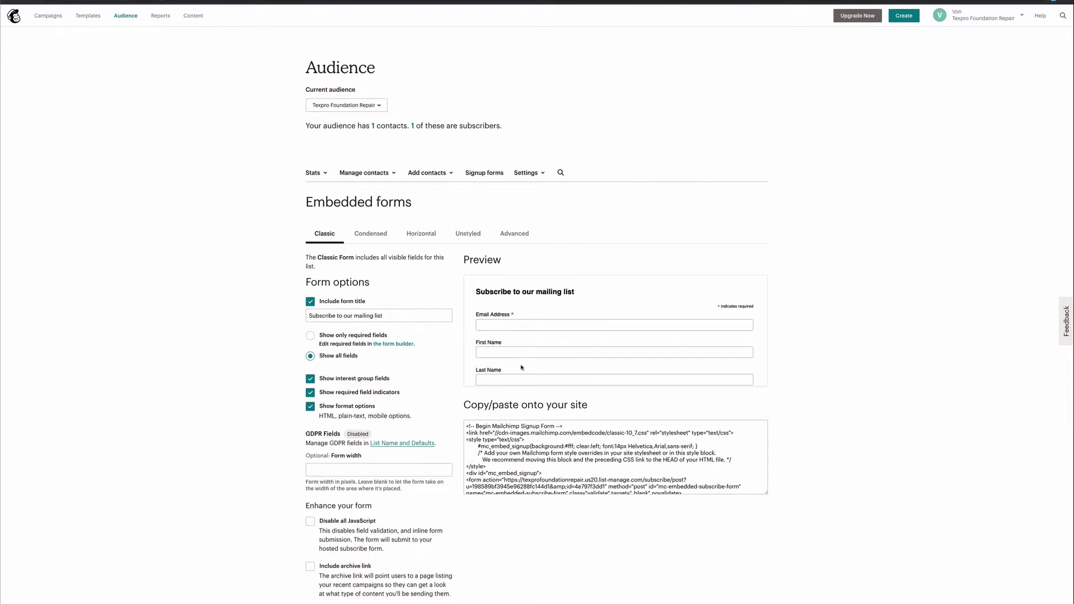
left_click(524, 456)
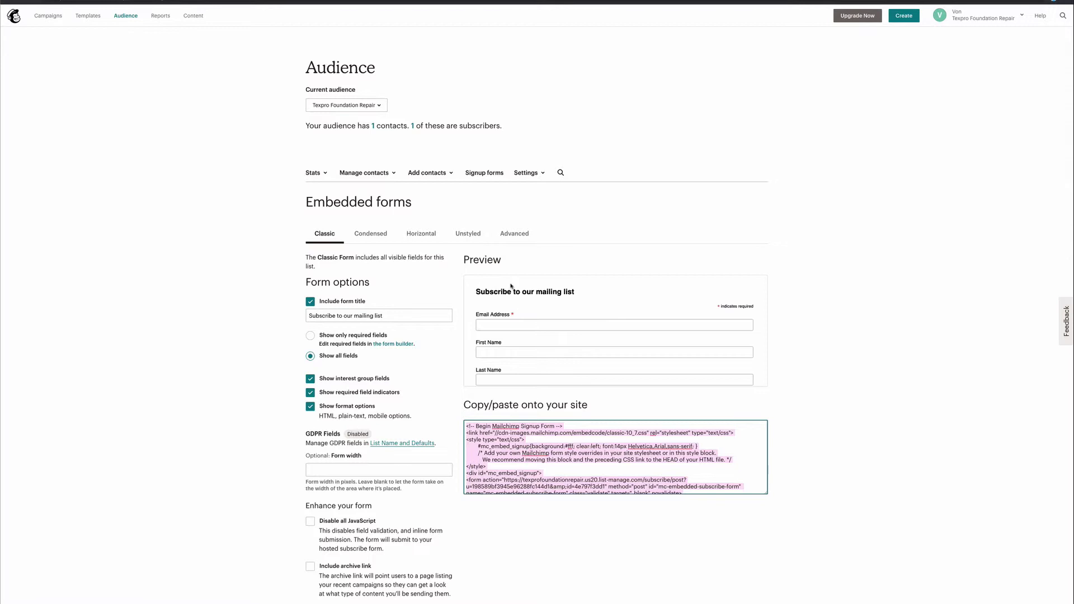
left_click(536, 89)
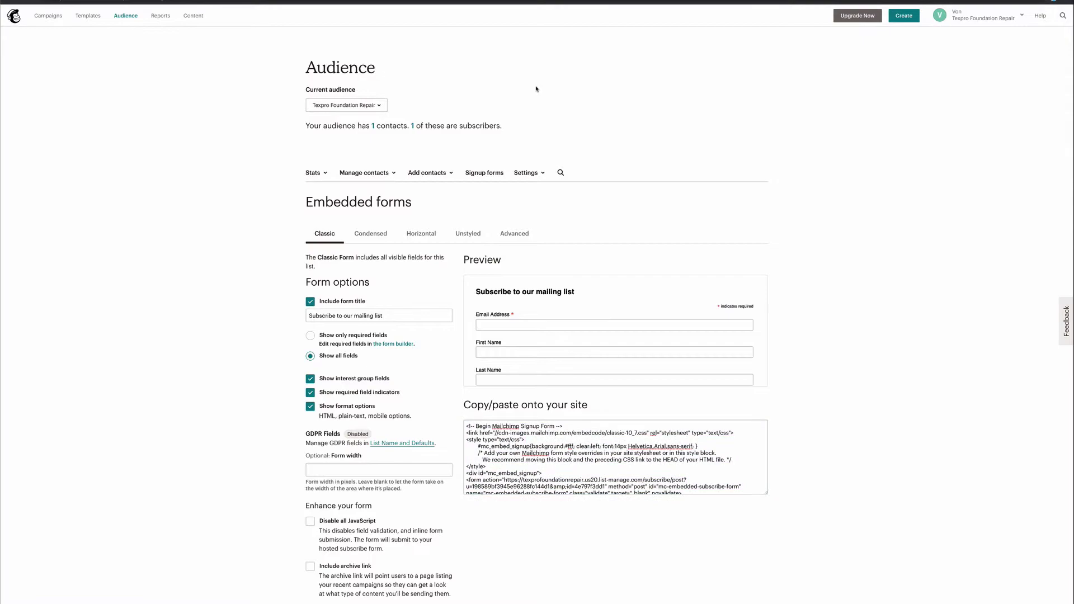
Open the Texpro Foundation Repair website in a new browser tab and look through its home page.
key("super+t")
type("tex")
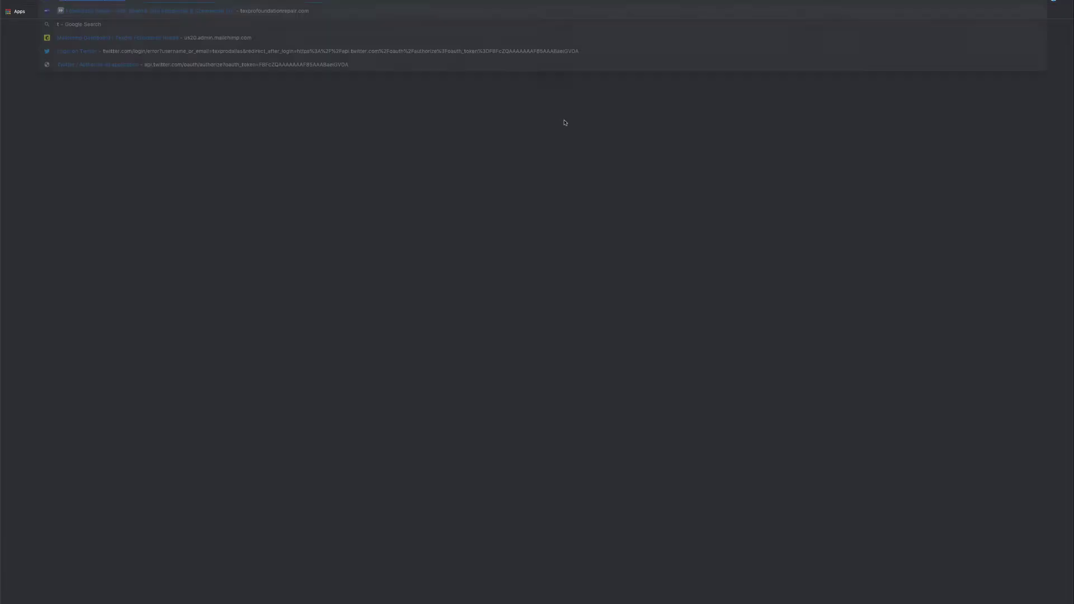
key("Return")
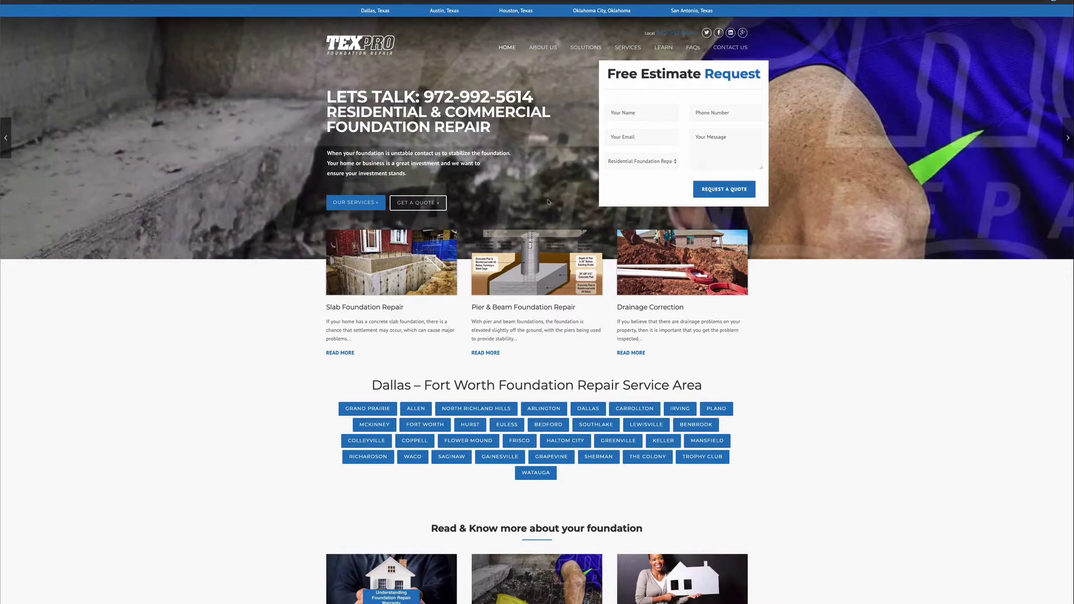
scroll(549, 202, "down", 10)
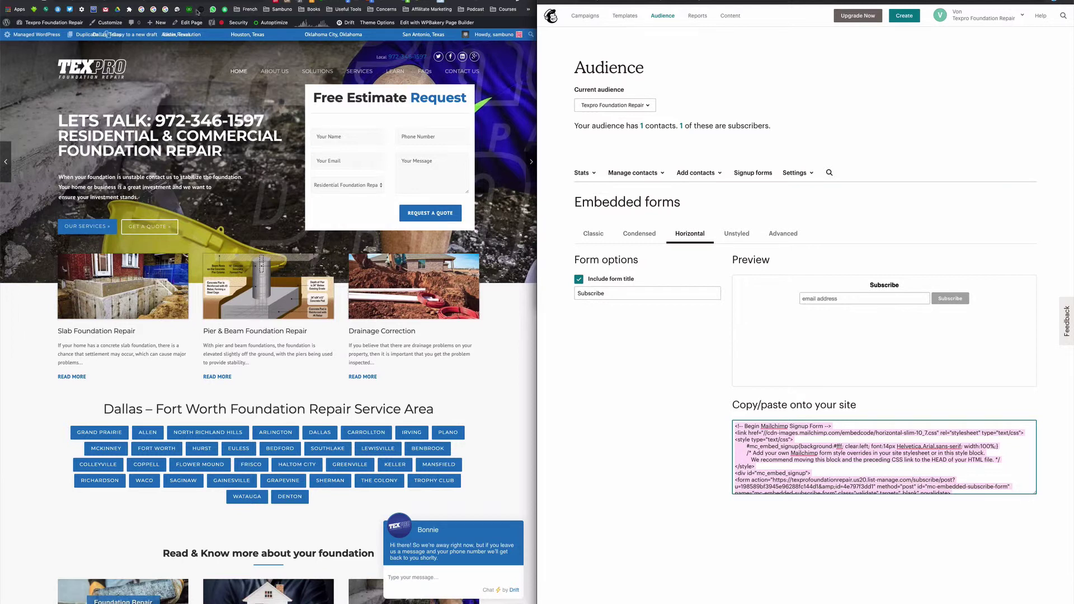
Open the website's home page for editing in WordPress and copy the complete embed code of Mailchimp's Horizontal form.
left_click(189, 25)
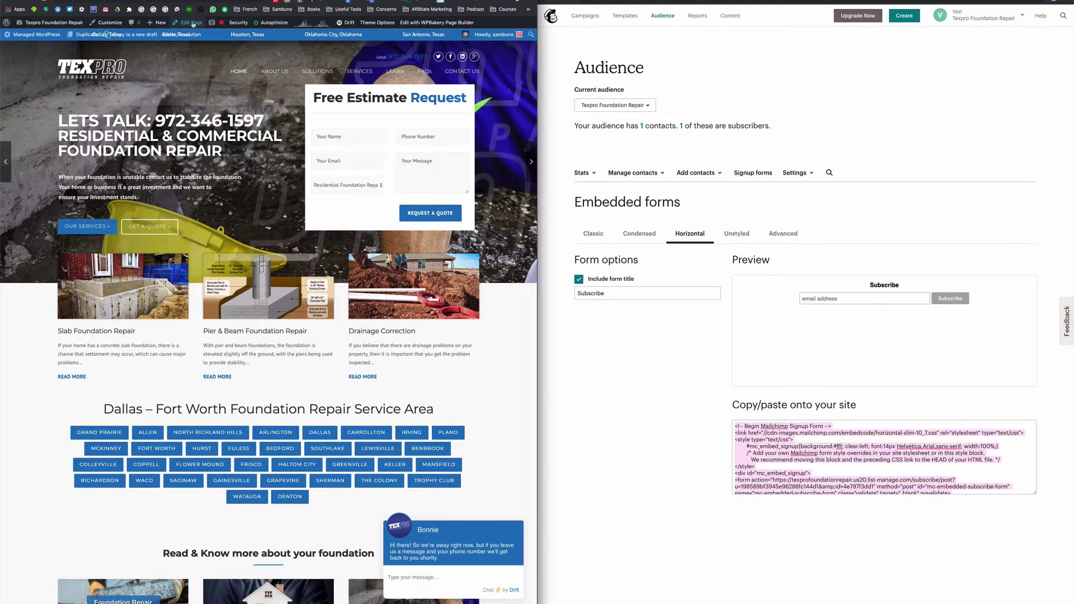
left_click(783, 434)
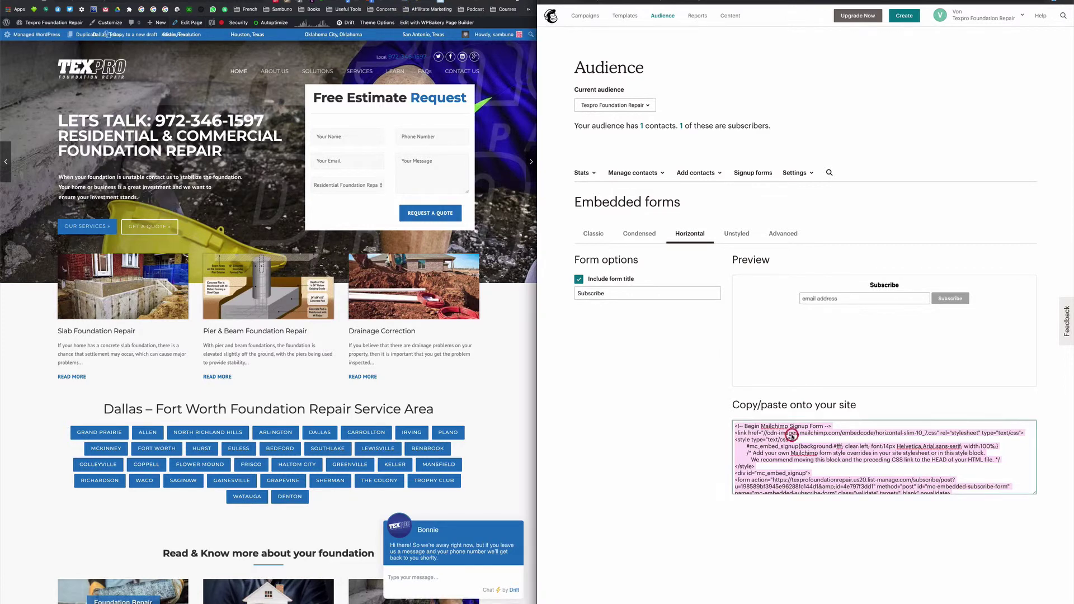
left_click_drag(735, 426, 790, 516)
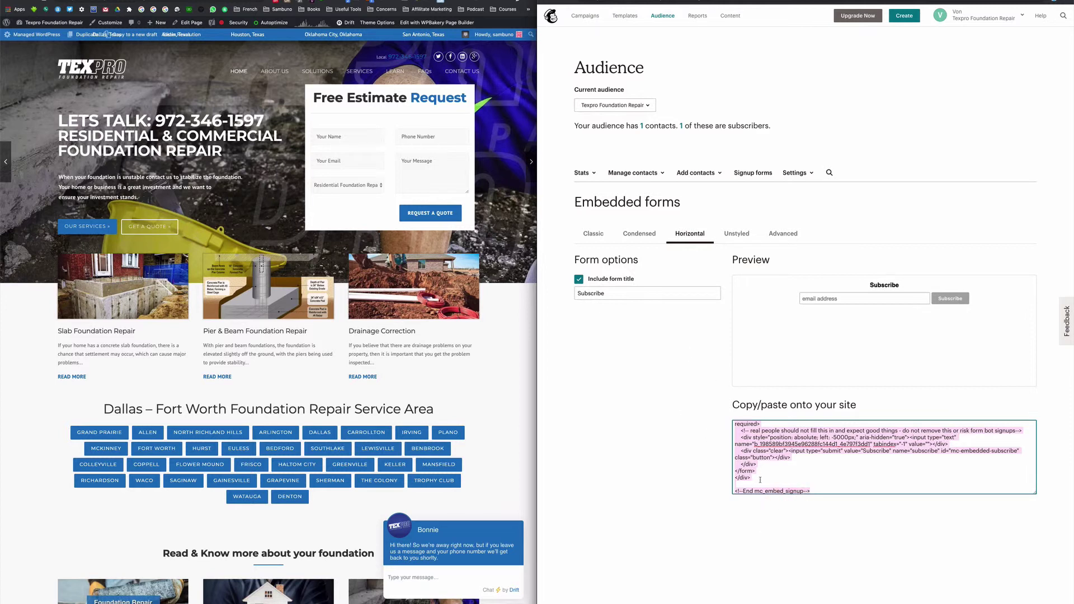
left_click(820, 492)
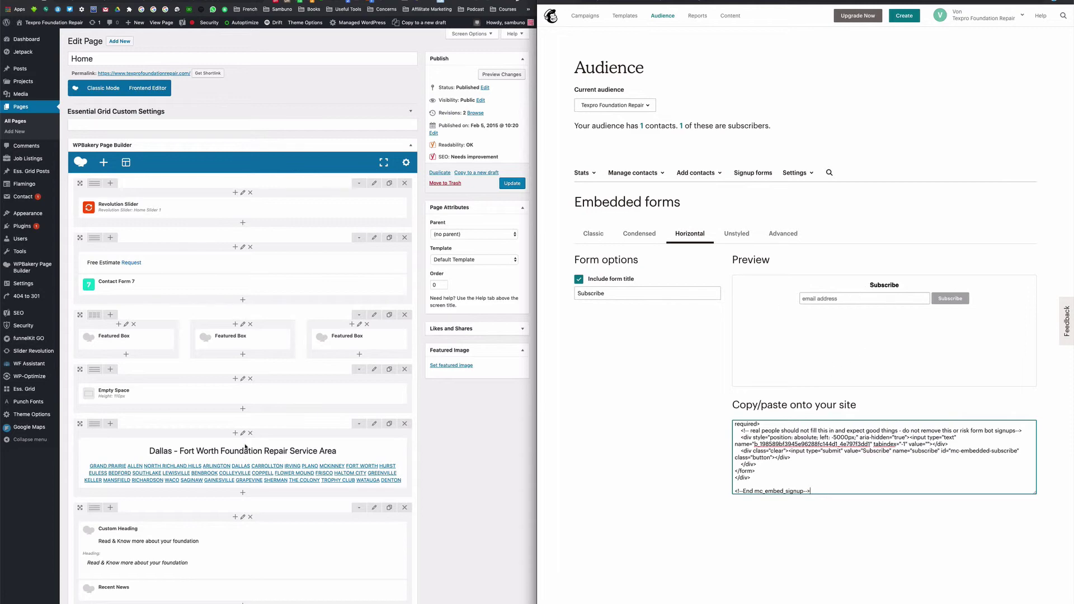
Duplicate the "Insured, Bonded, & BBB Accredited" row and replace the upper copy's text block HTML with the copied embed code.
scroll(245, 445, "down", 8)
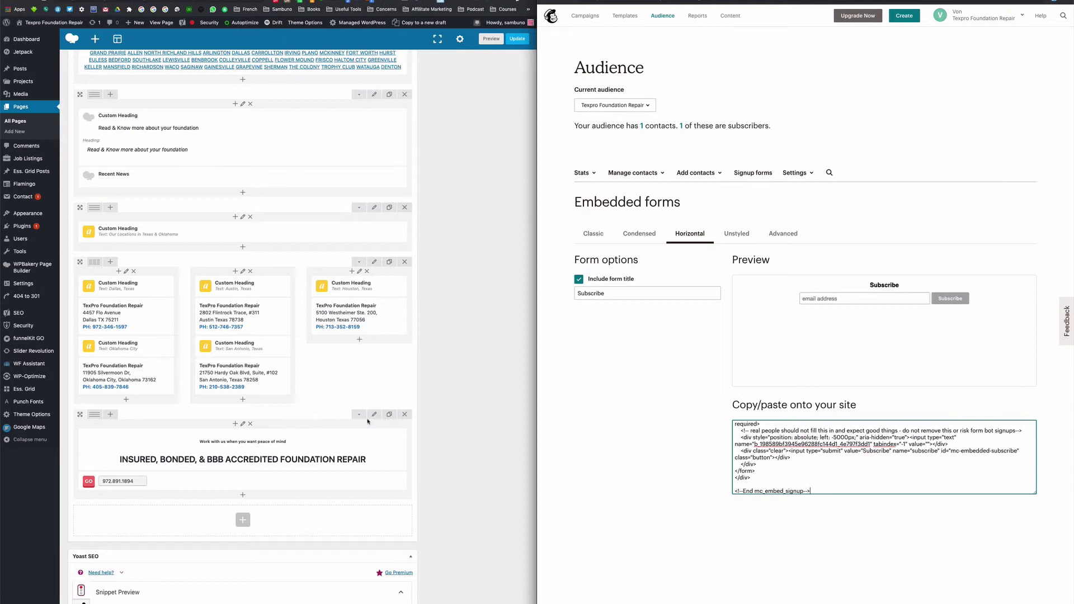
left_click(389, 415)
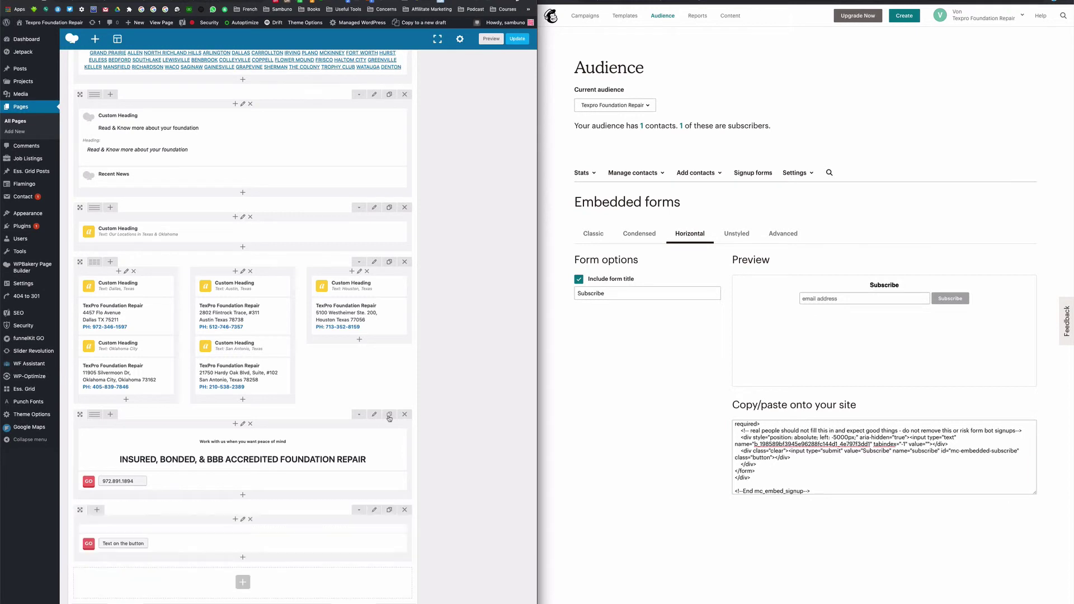
left_click(249, 450)
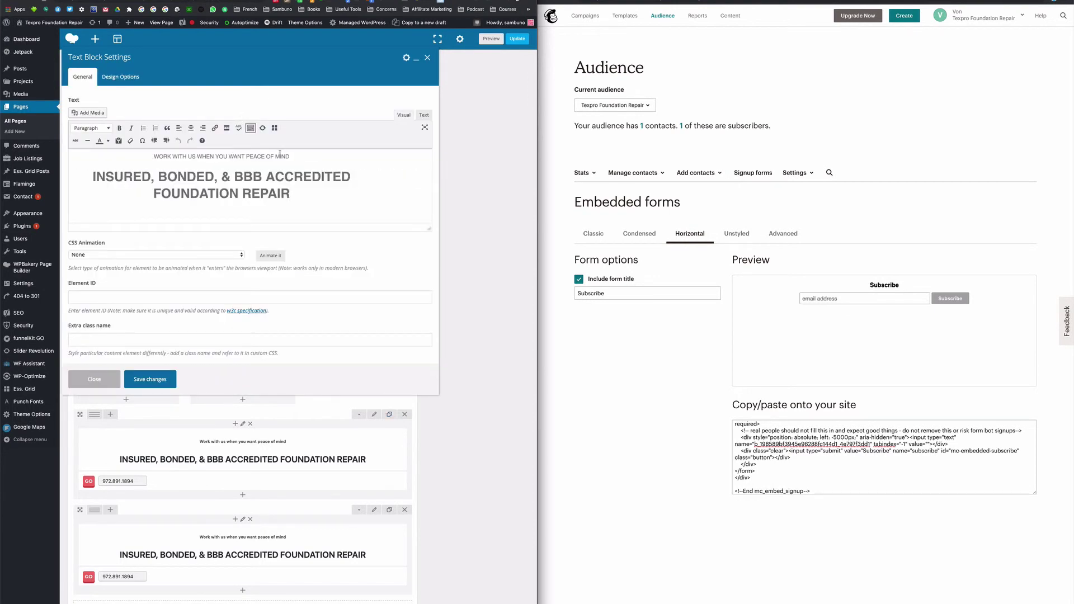
left_click(424, 116)
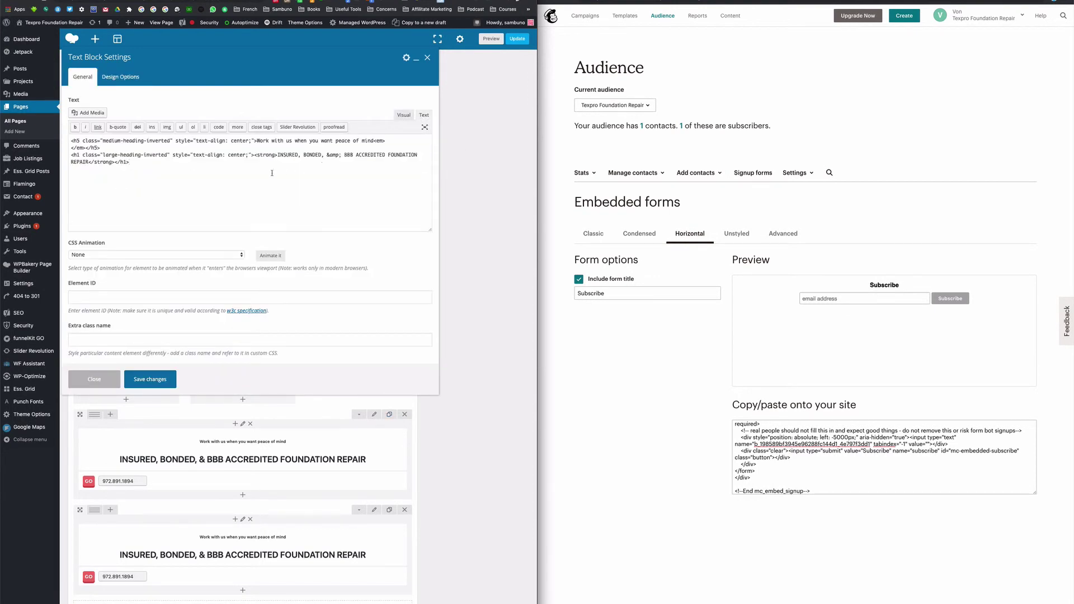
key("ctrl+a")
key("ctrl+v")
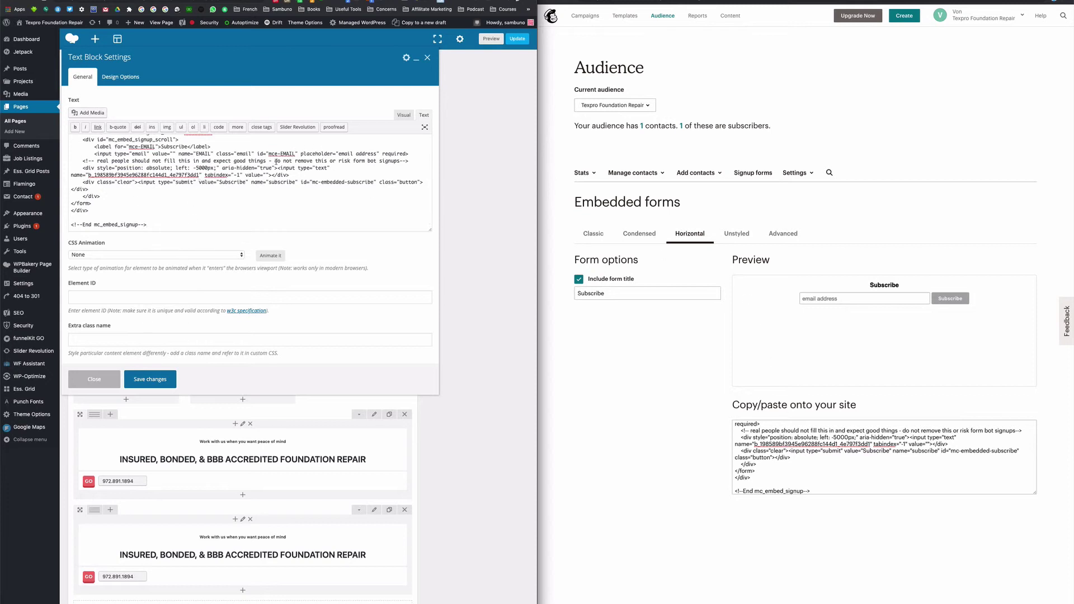
left_click(156, 384)
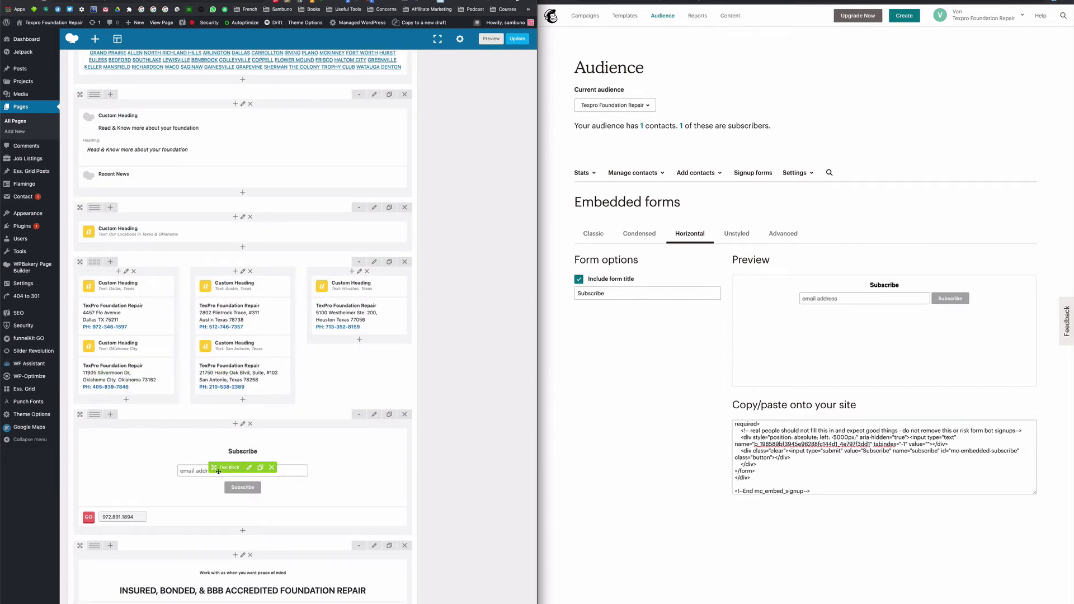
Update the home page and view the embedded signup form near the end of the live page.
left_click(517, 43)
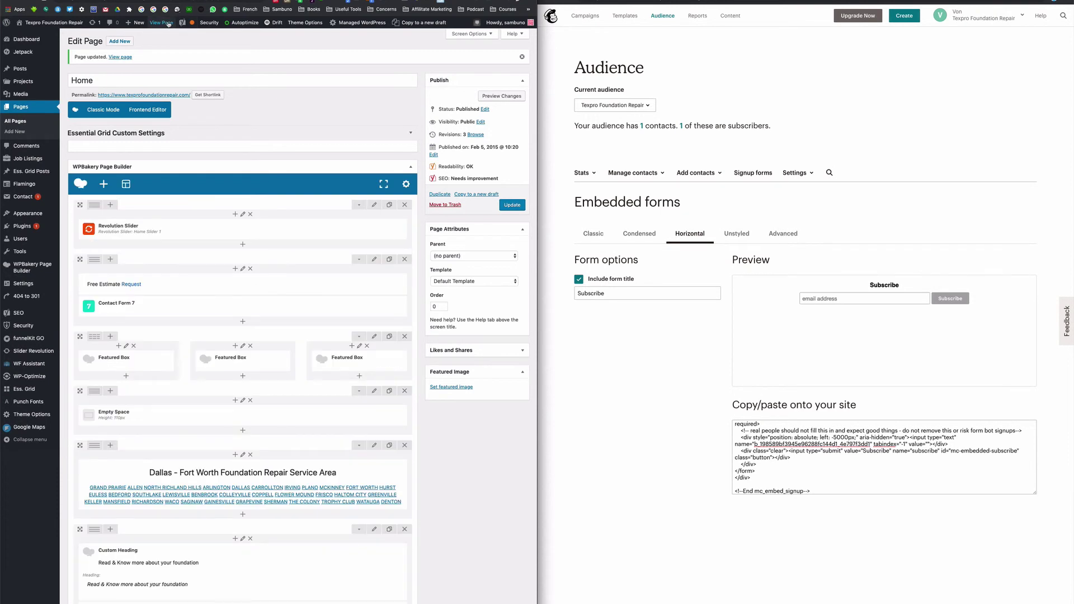
left_click(169, 24)
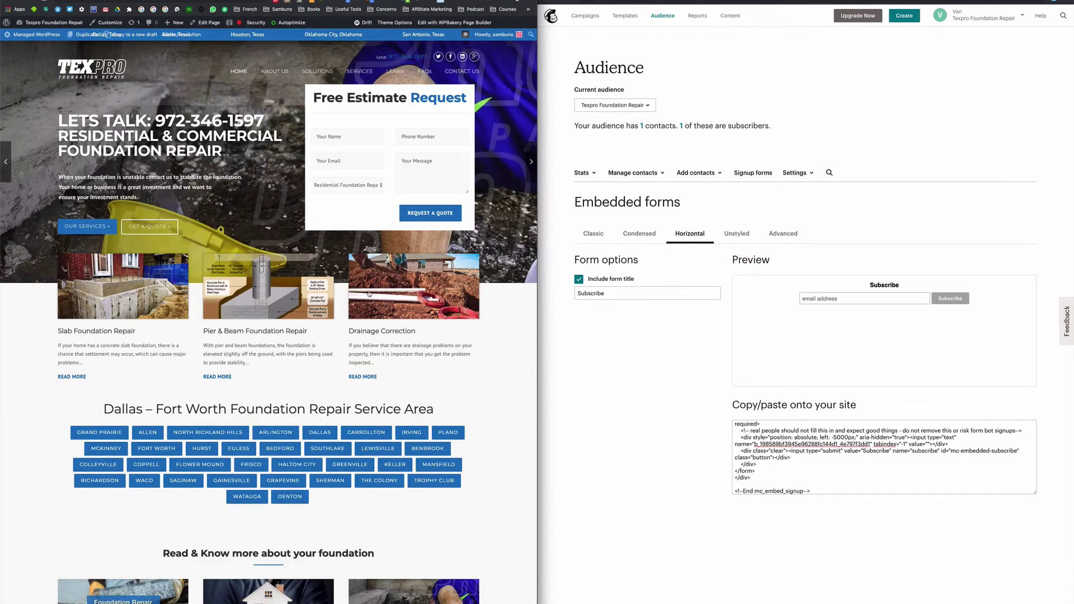
scroll(354, 371, "down", 9)
scroll(354, 371, "down", 5)
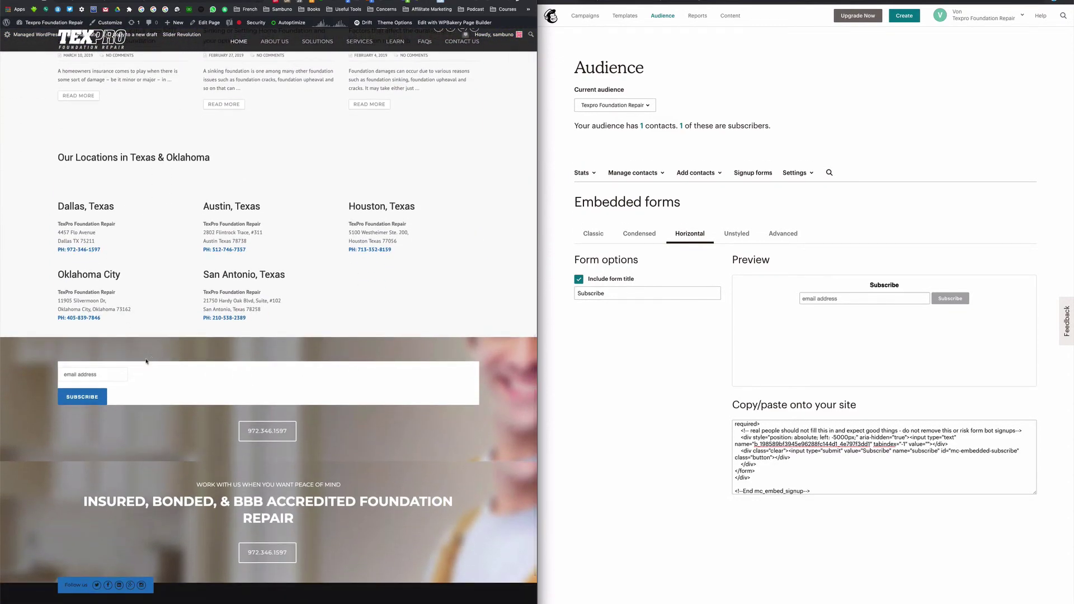
Try the email address field of the embedded signup form on the live page, dismissing the autofill suggestions.
left_click(111, 376)
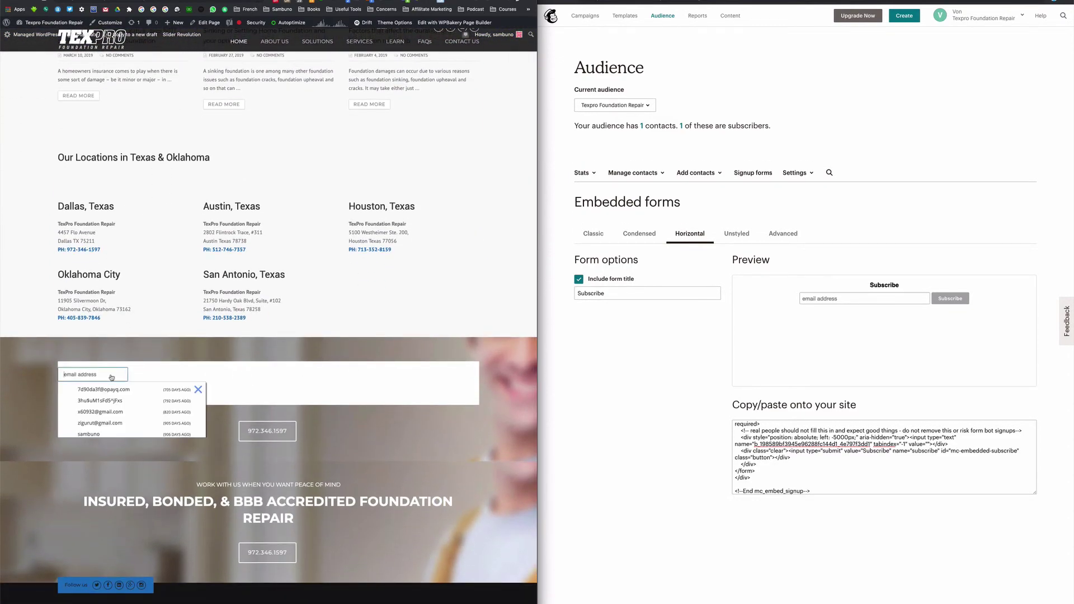
left_click(198, 389)
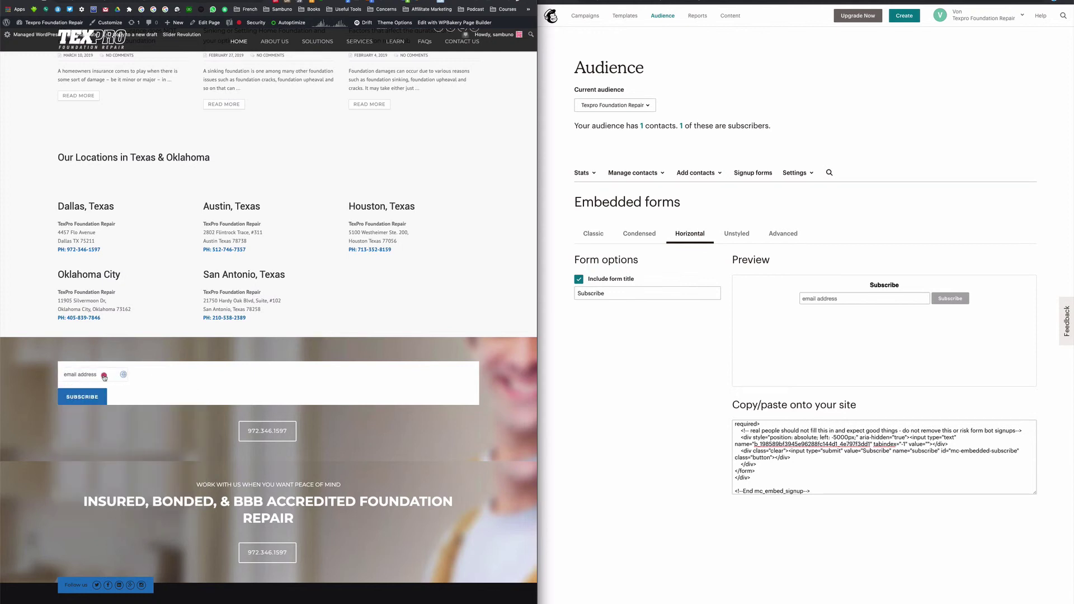
left_click(104, 378)
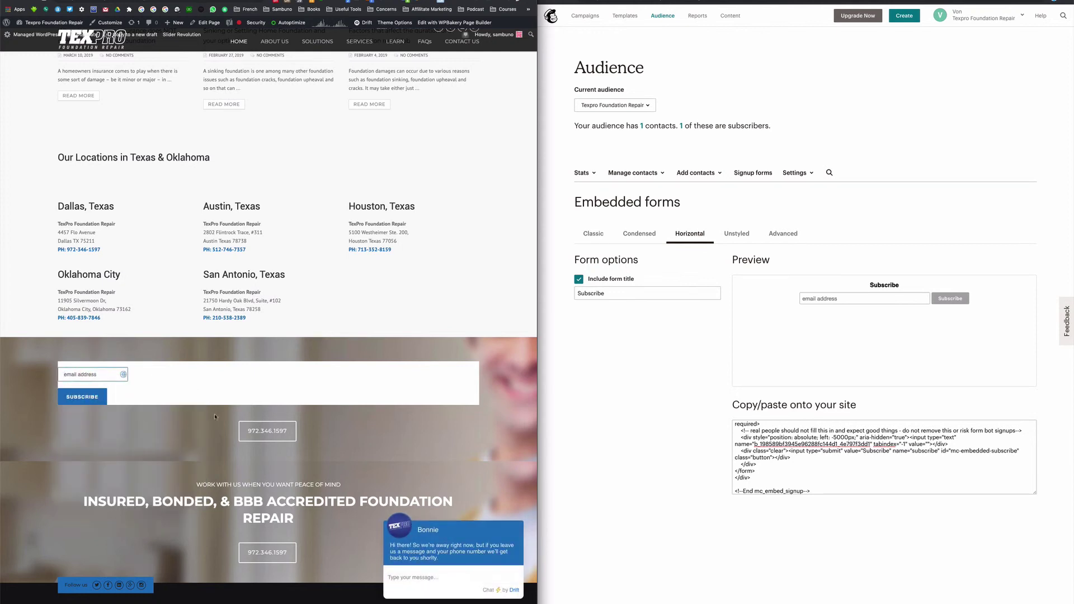
left_click(131, 429)
Examine the styled "Subscribe & Learn about protecting your home" signup section below the locations on the live home page.
scroll(261, 297, "up", 5)
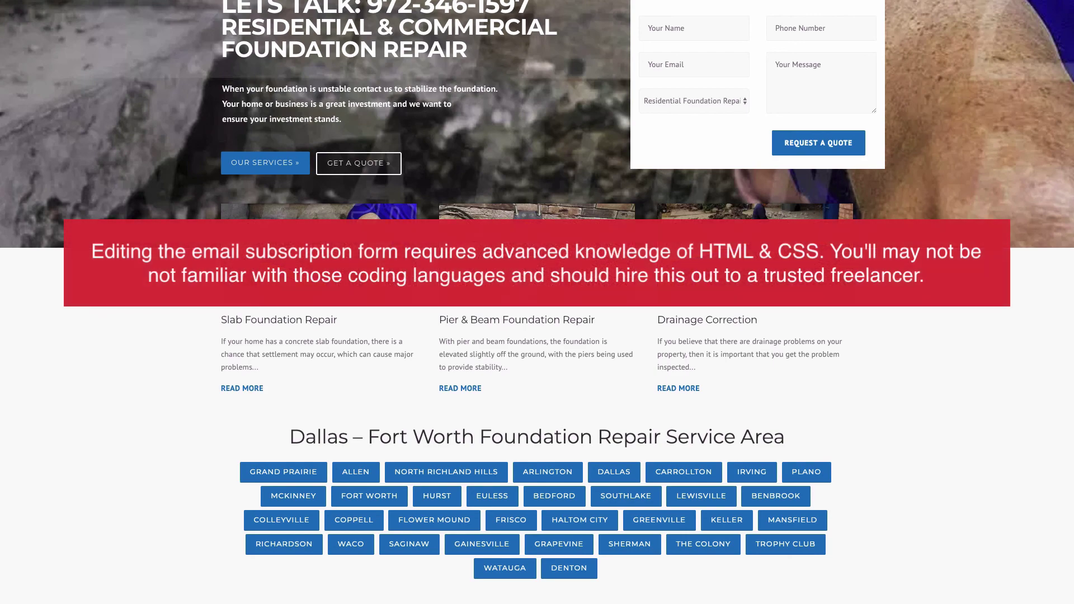
scroll(537, 302, "down", 15)
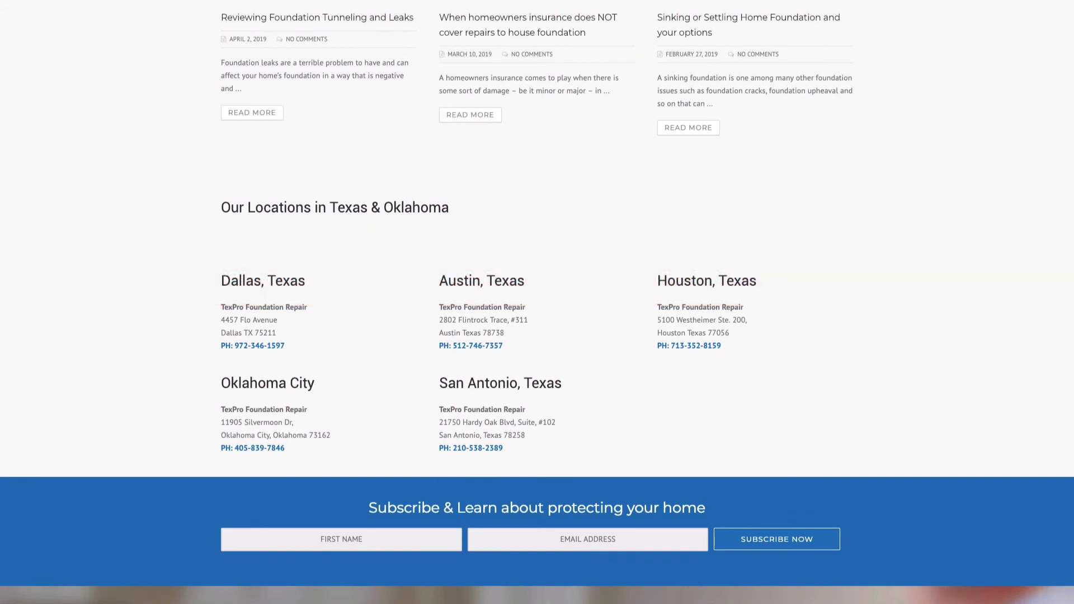
scroll(891, 480, "down", 2)
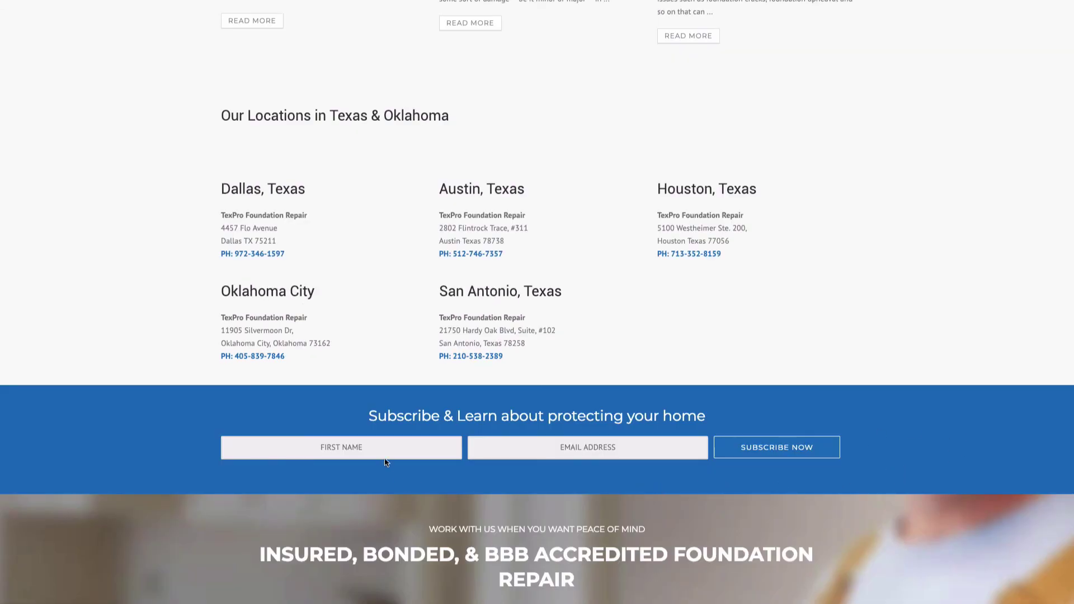
scroll(515, 469, "down", 3)
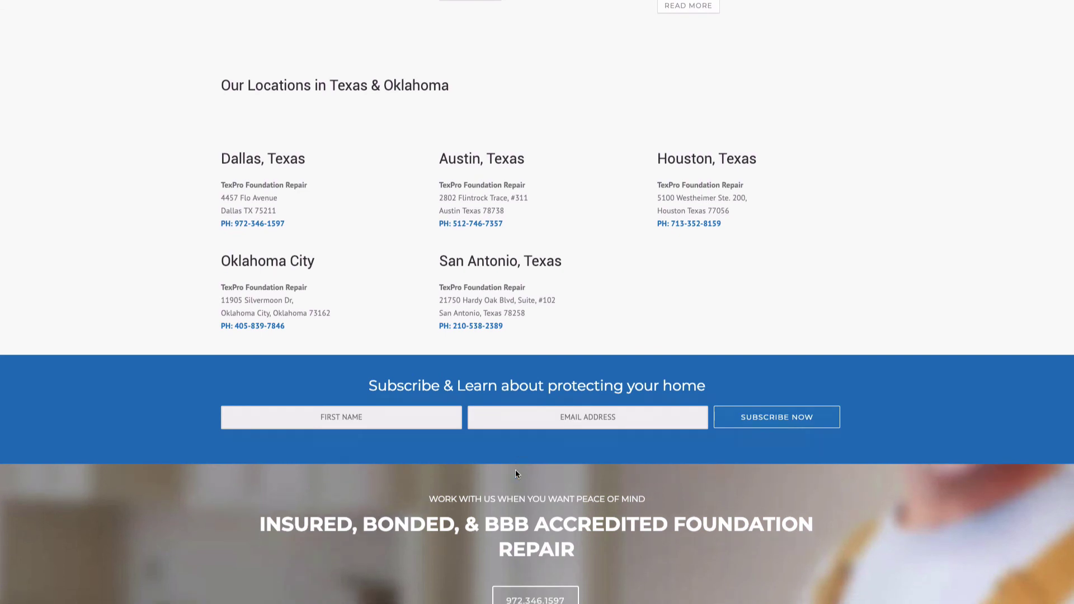